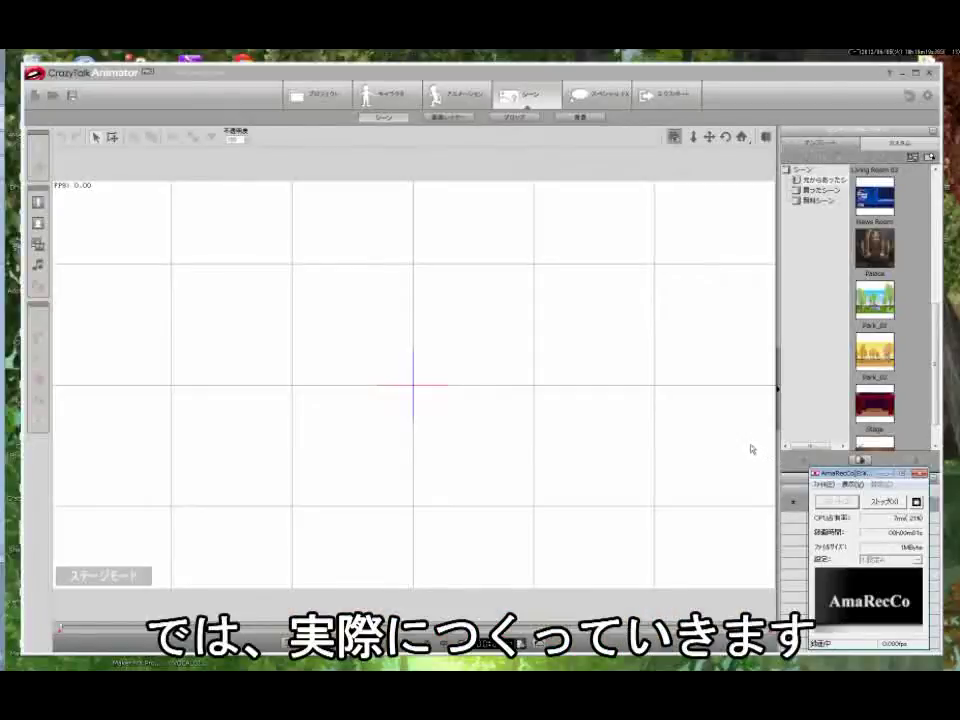
left_click(325, 95)
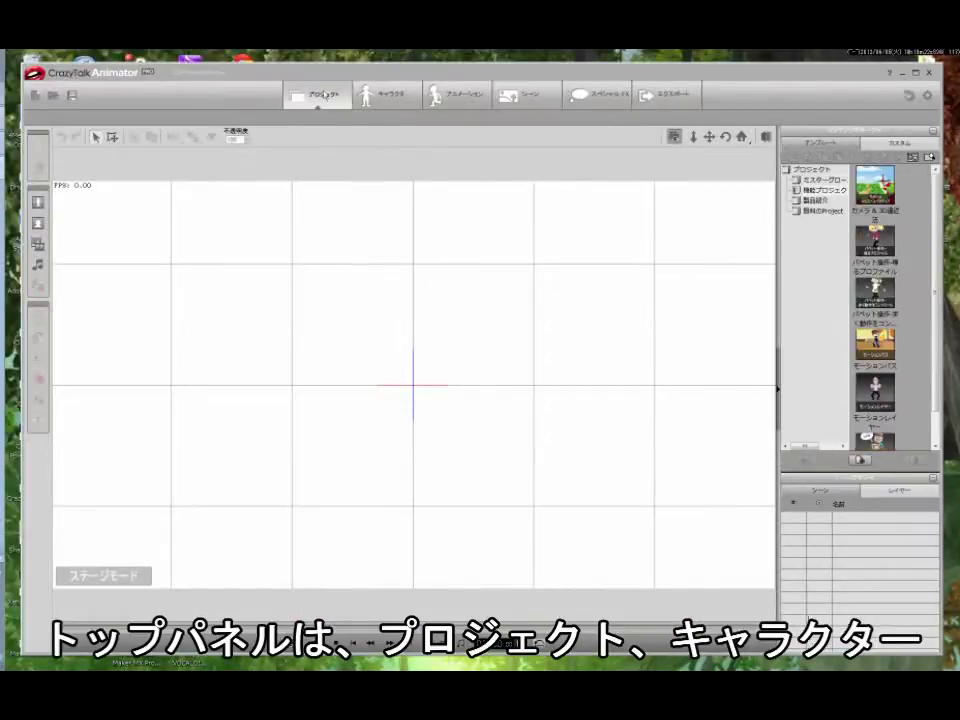
left_click(388, 97)
left_click(463, 97)
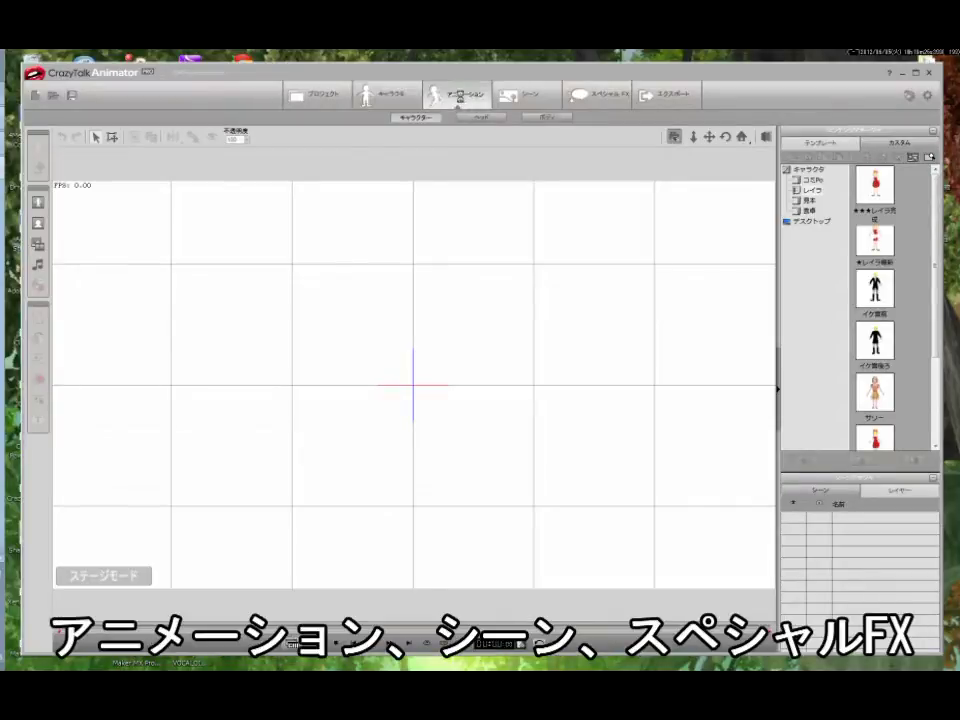
left_click(530, 95)
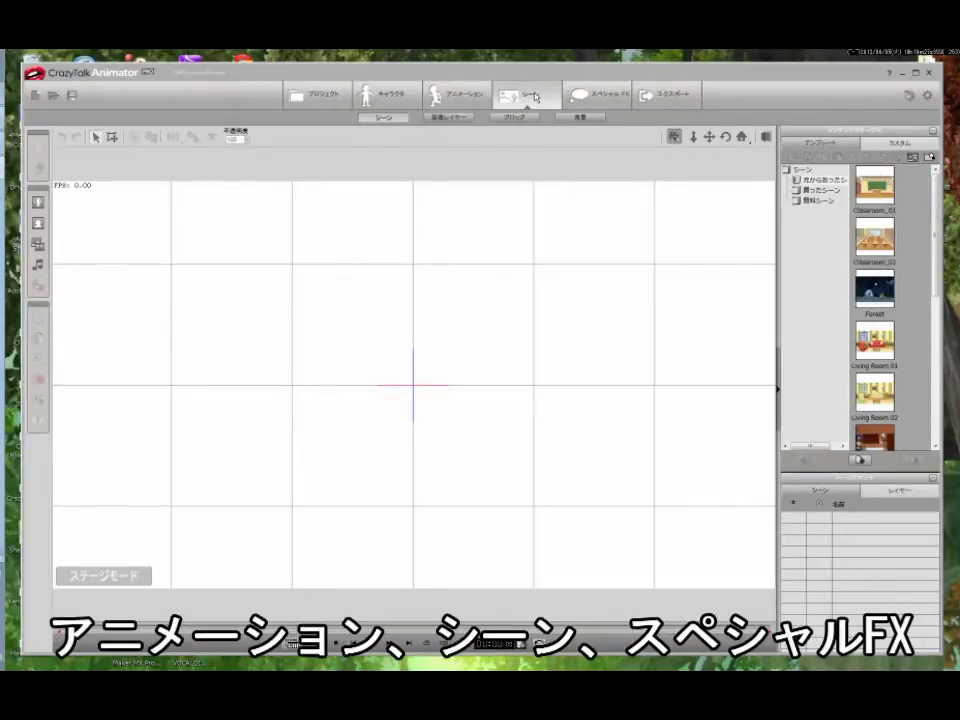
left_click(608, 98)
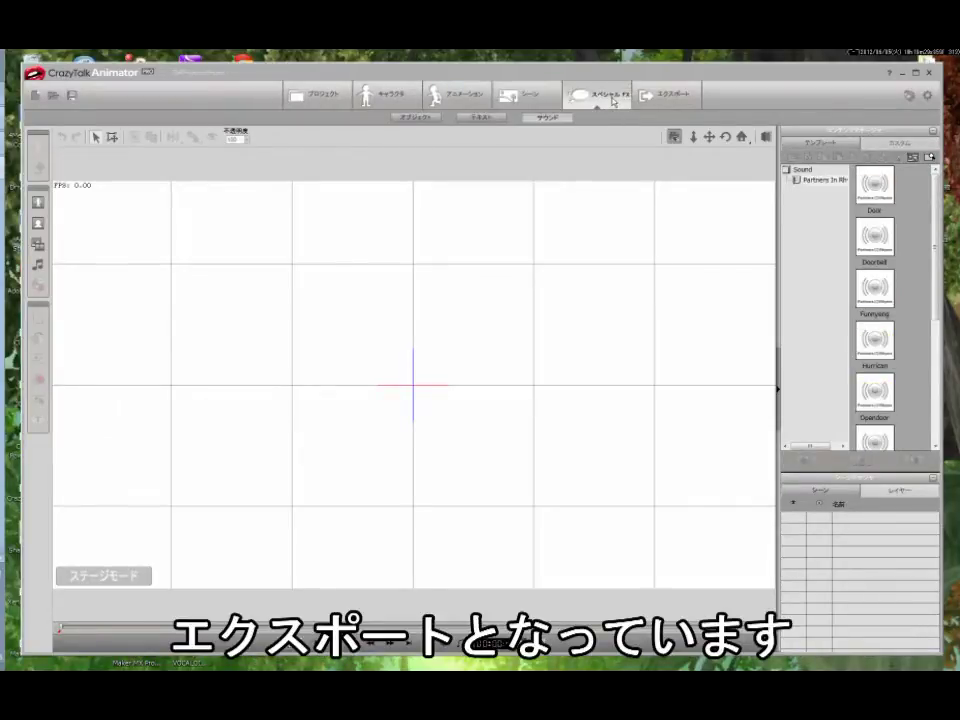
left_click(667, 95)
Step: Load the Park_01 template scene onto the empty stage
left_click(528, 95)
scroll(876, 300, "down", 5)
left_click(876, 375)
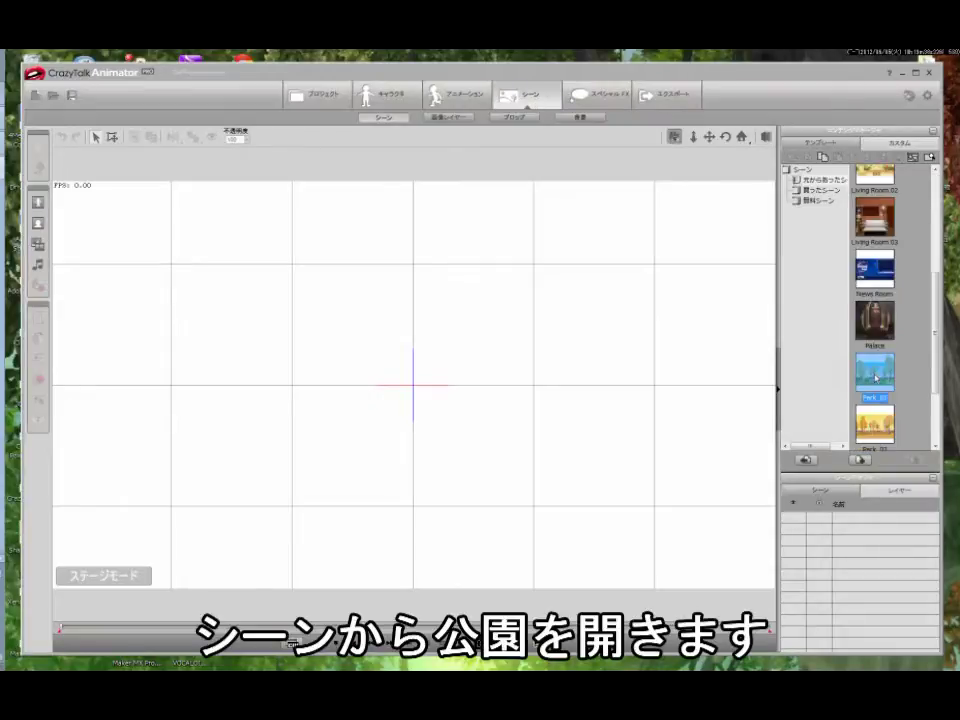
left_click(805, 461)
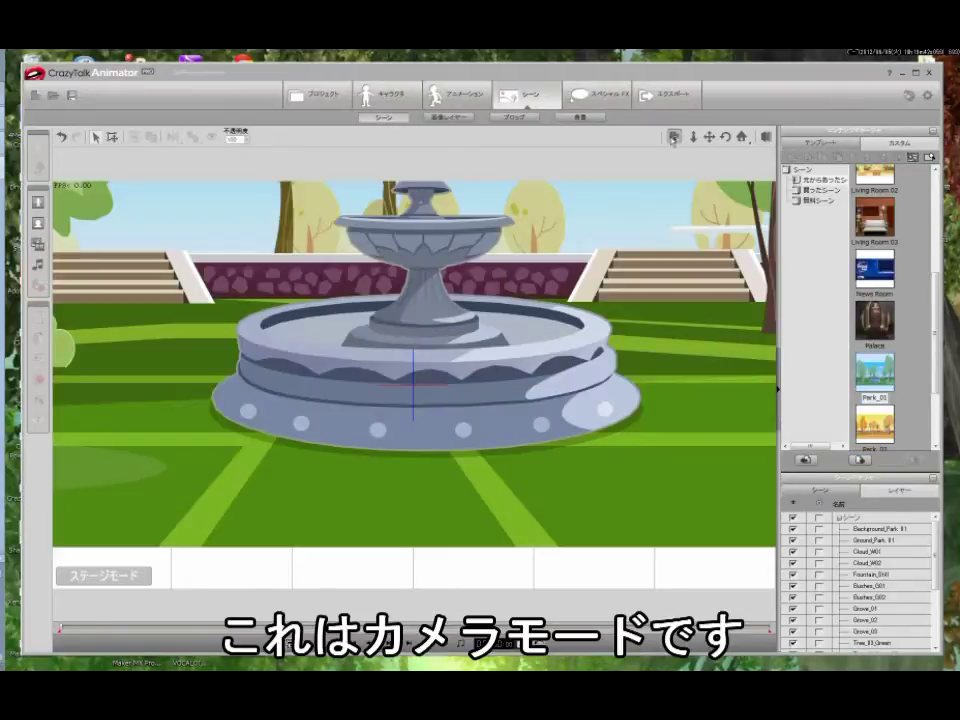
Step: Examine the park scene in camera mode and 3D preview, and with the zoom, pan and rotate views, ending on the whole park
left_click(674, 137)
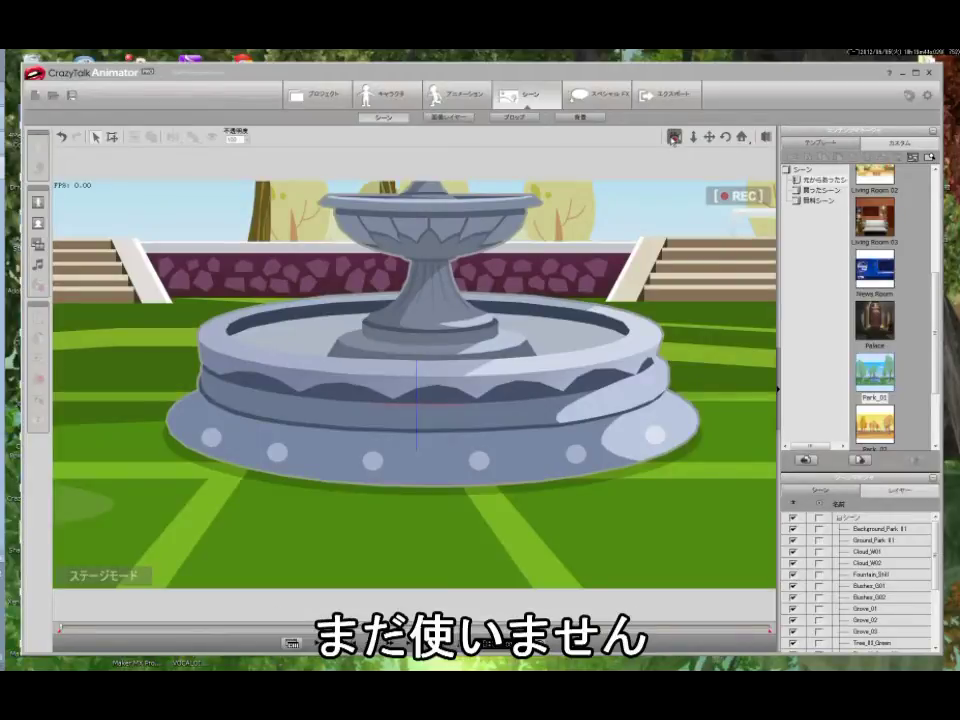
left_click(674, 137)
left_click_drag(693, 137, 693, 240)
left_click_drag(709, 137, 690, 220)
left_click(766, 137)
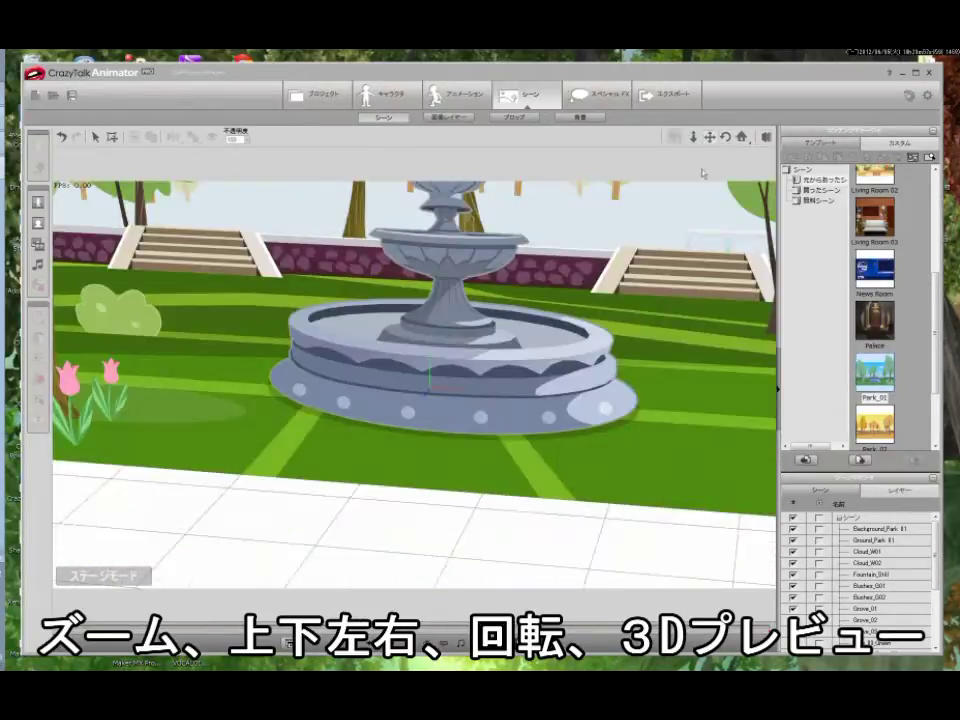
left_click_drag(726, 137, 640, 230)
left_click_drag(693, 137, 530, 455)
left_click_drag(709, 137, 707, 324)
left_click(766, 137)
Step: Add the 悪役 character to the lawn between the fountain and the bushes, and record the S 歩く motion for it in the Puppet Editor
left_click(385, 95)
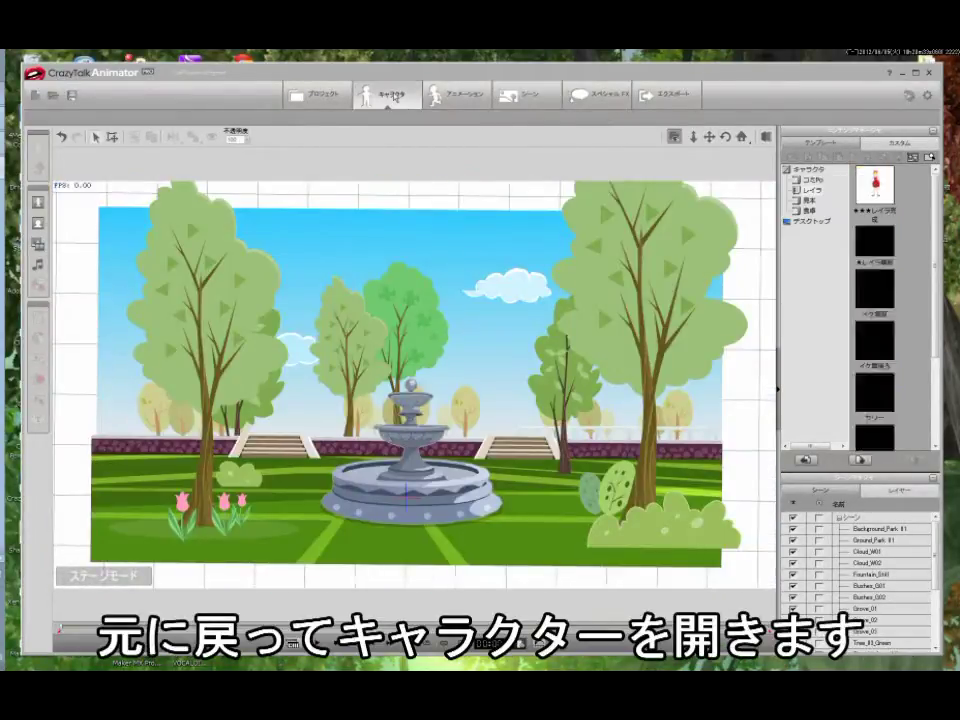
left_click_drag(876, 418, 576, 511)
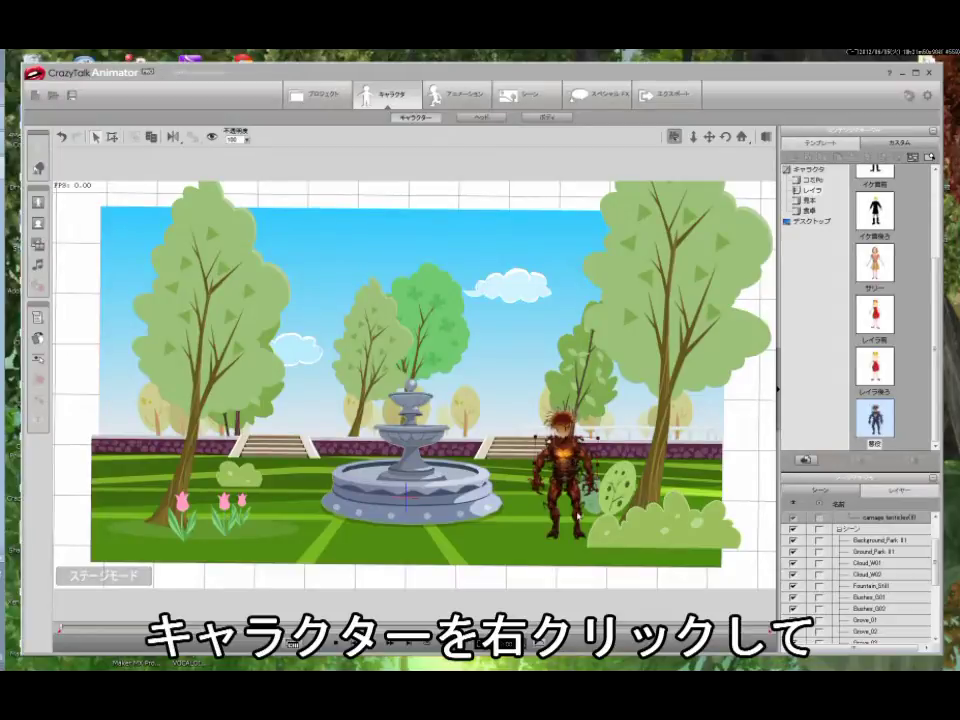
right_click(598, 442)
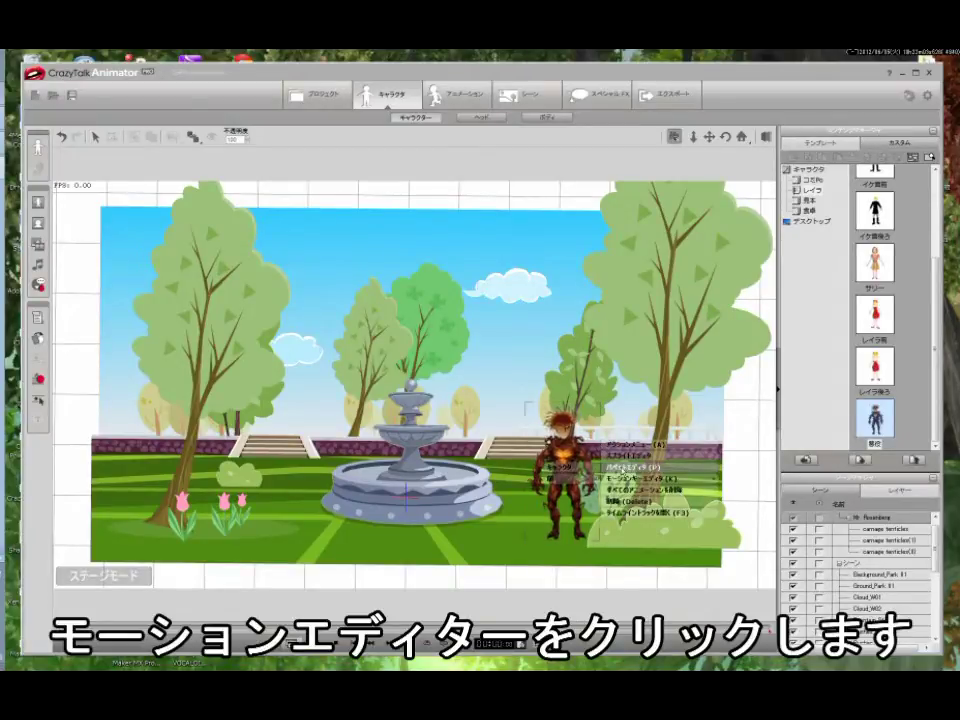
left_click(615, 467)
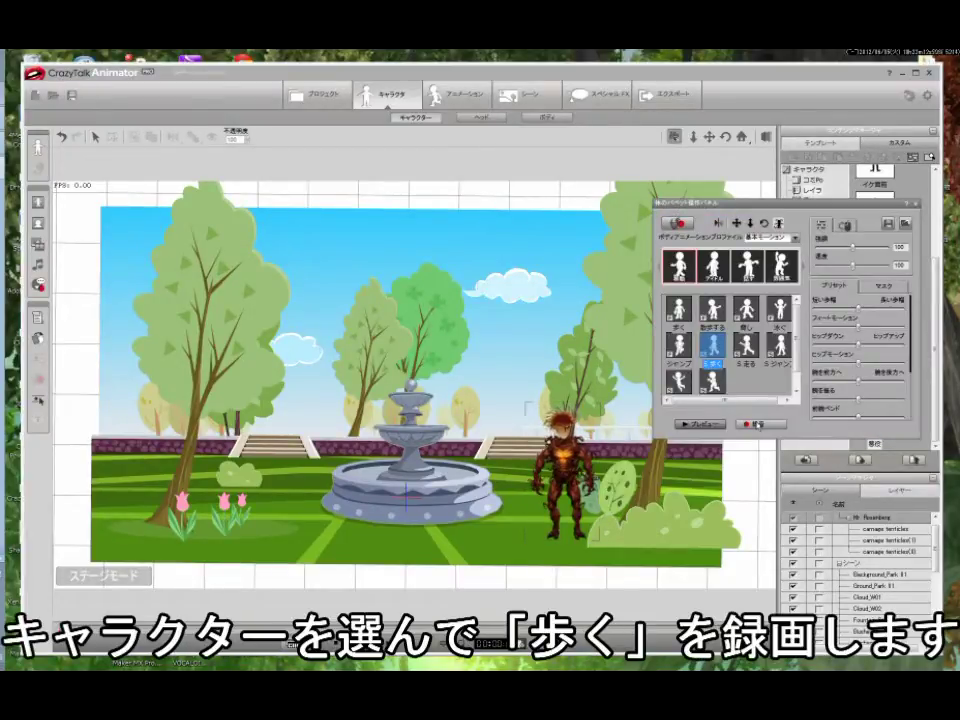
left_click(757, 425)
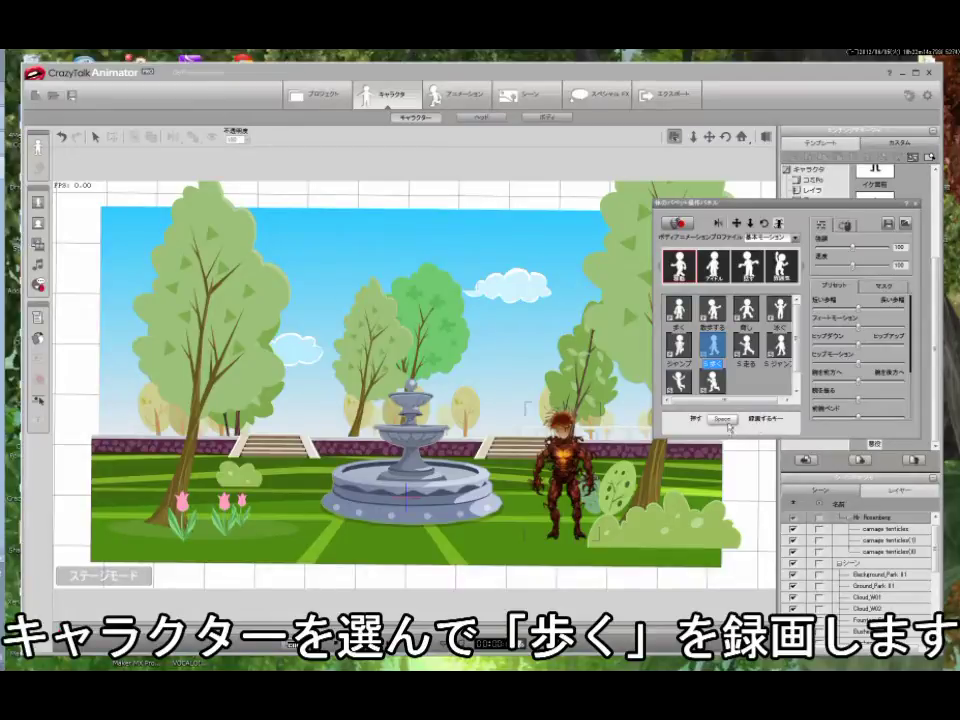
key("space")
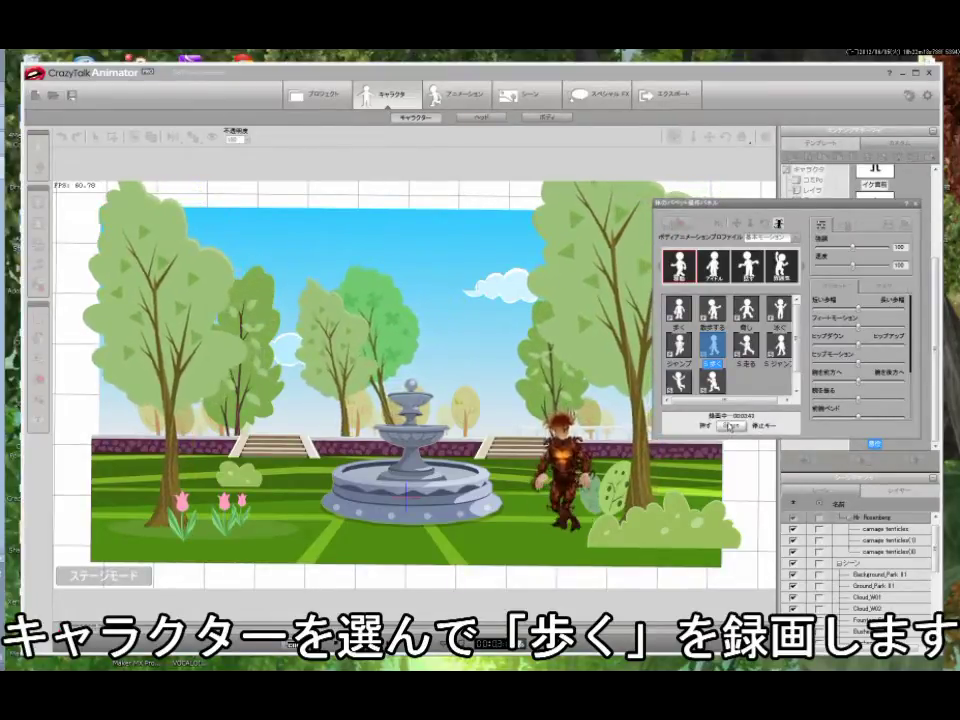
left_click(732, 425)
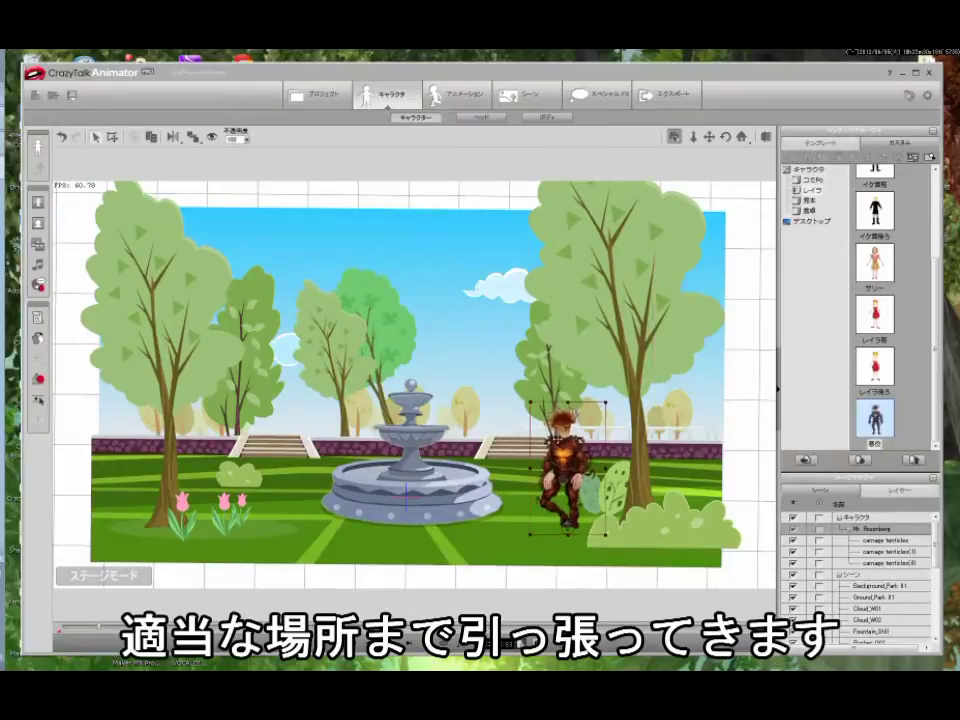
Step: Place the character in front of the fountain at the end of the recorded walk and play back the movement
left_click_drag(561, 478, 401, 463)
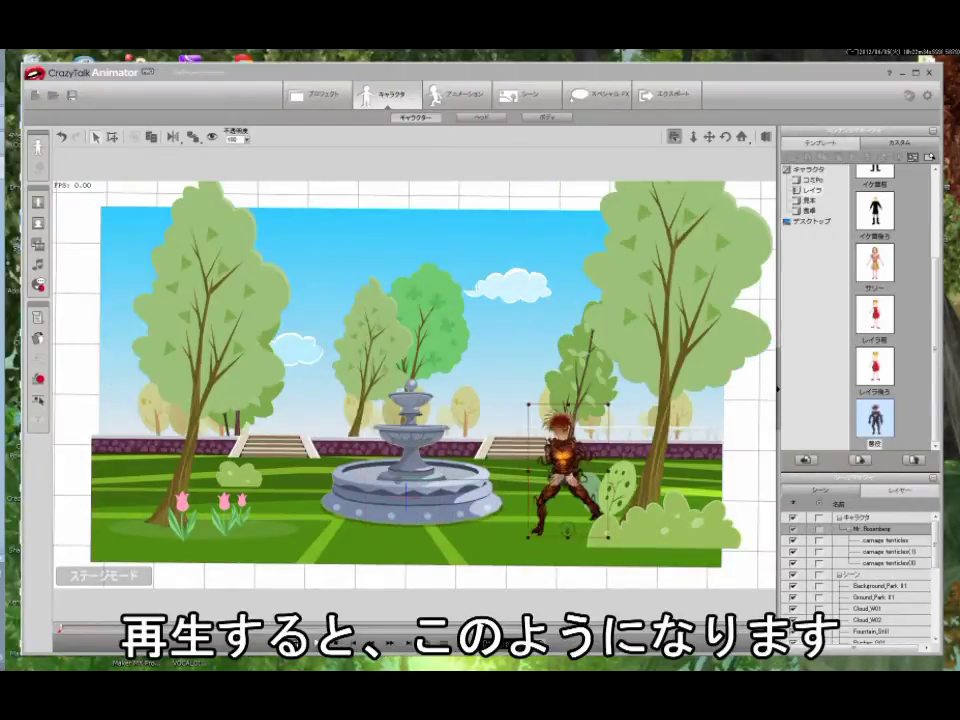
left_click(312, 646)
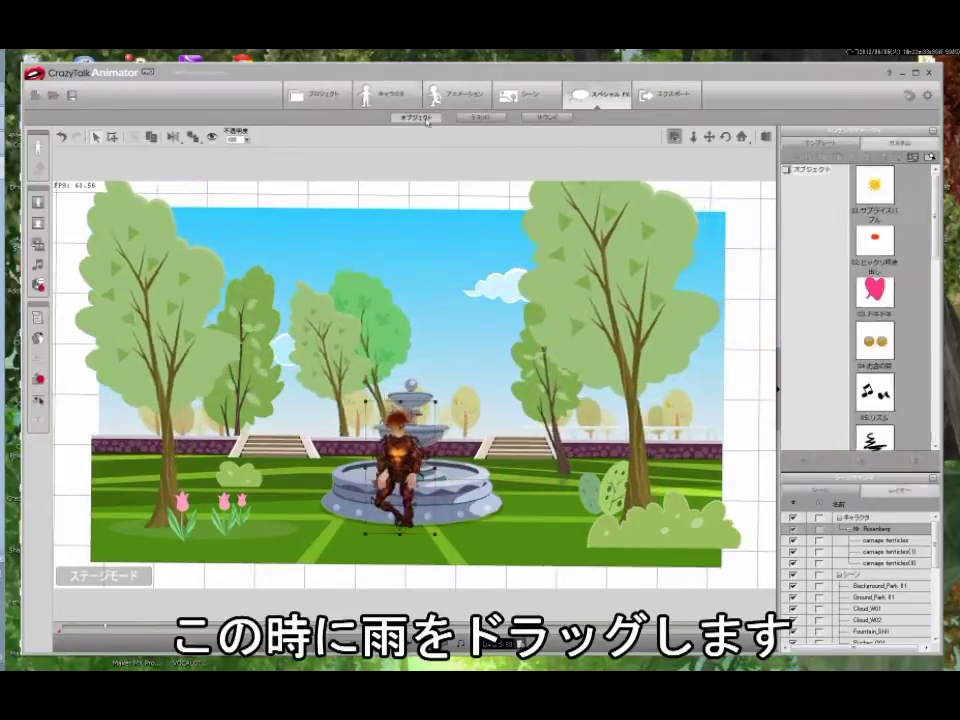
Step: Add the 07.雨 effect in the sky above the character, enlarge it, and play it back
scroll(875, 300, "down", 5)
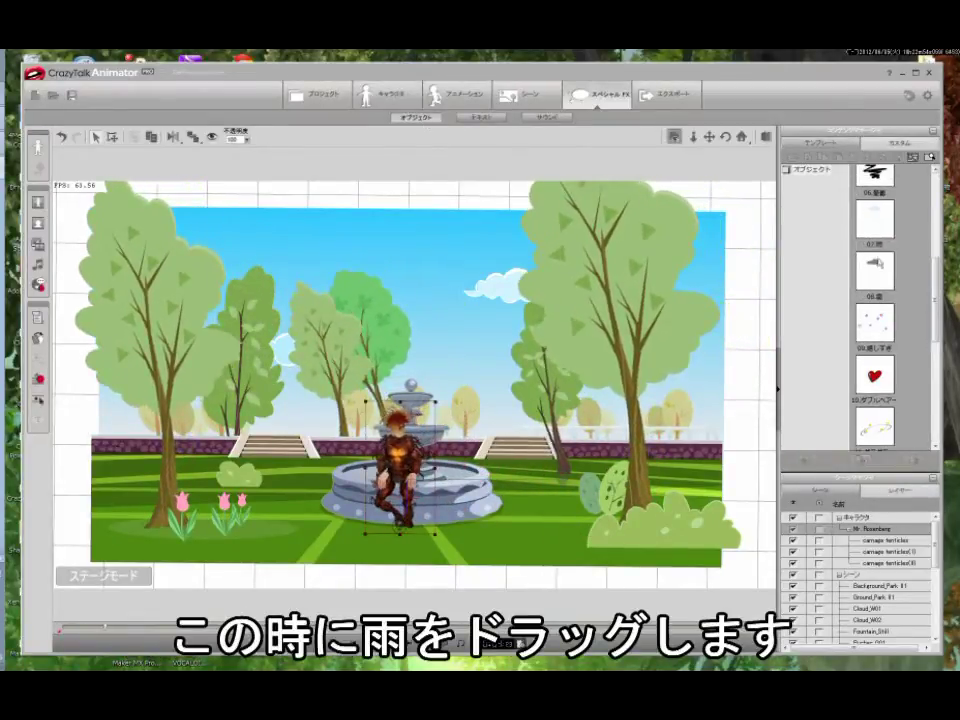
left_click_drag(875, 218, 419, 276)
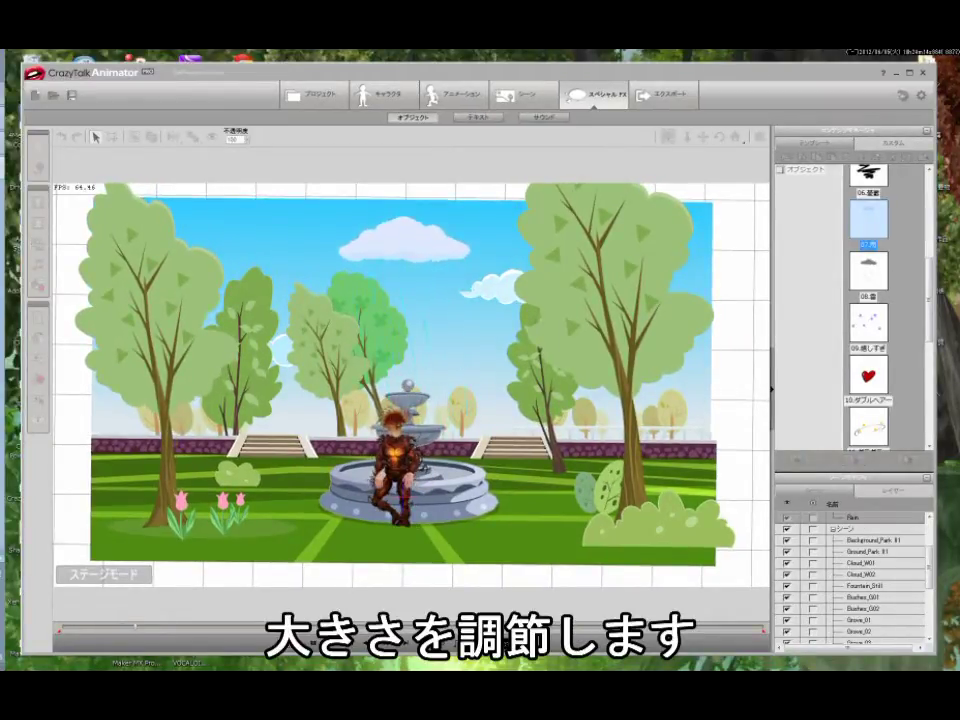
key("space")
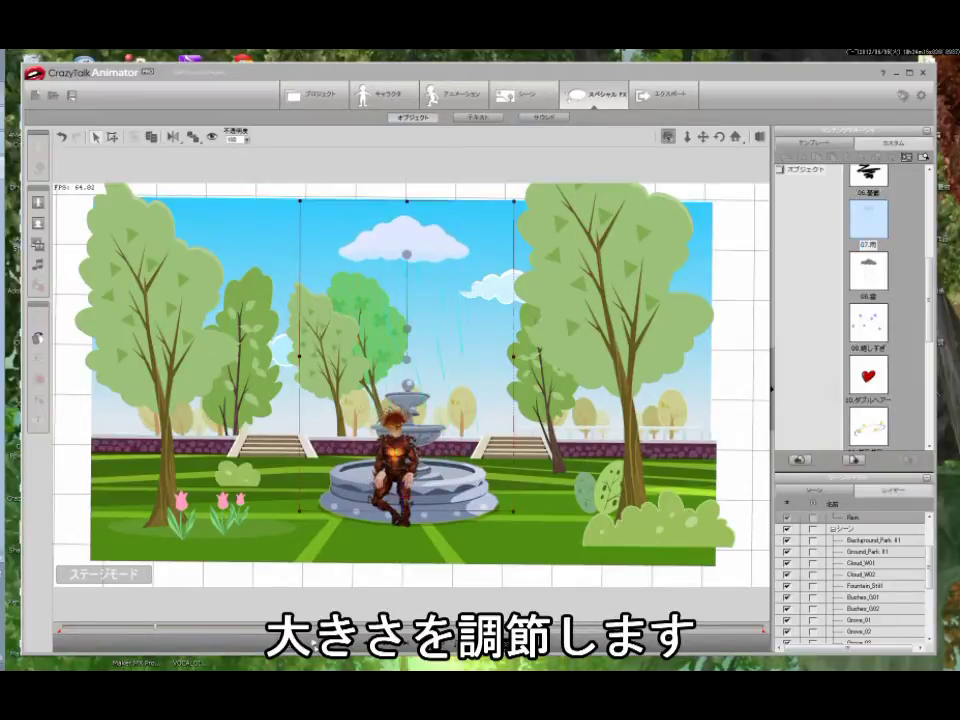
Step: Add the Rainthun sound effect to the project and play back the scene
left_click(543, 117)
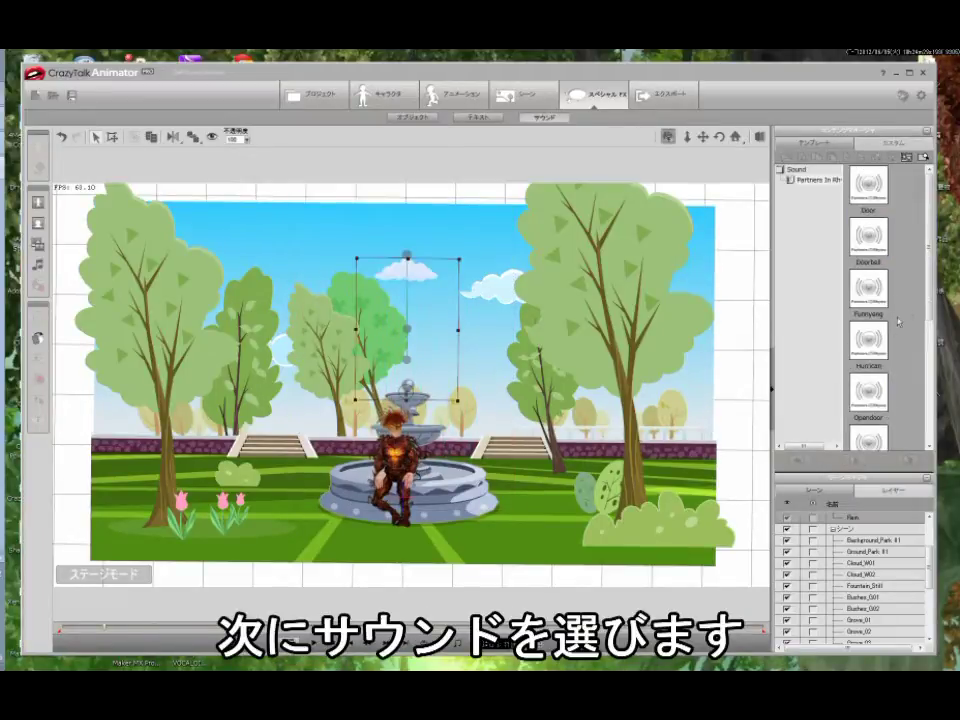
scroll(928, 309, "down", 2)
left_click(866, 345)
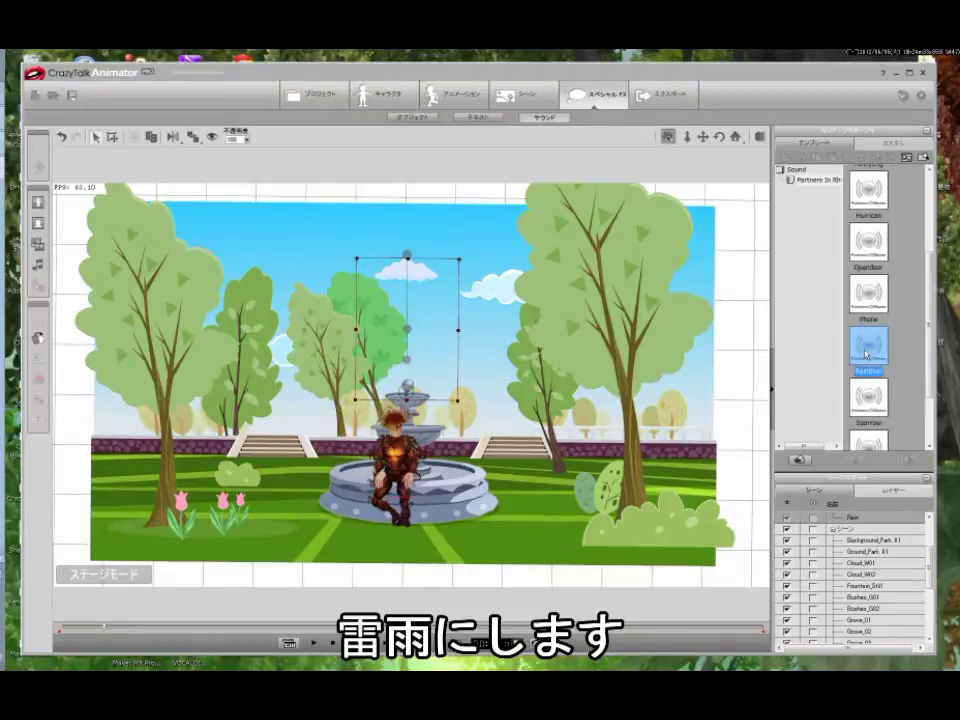
left_click(798, 461)
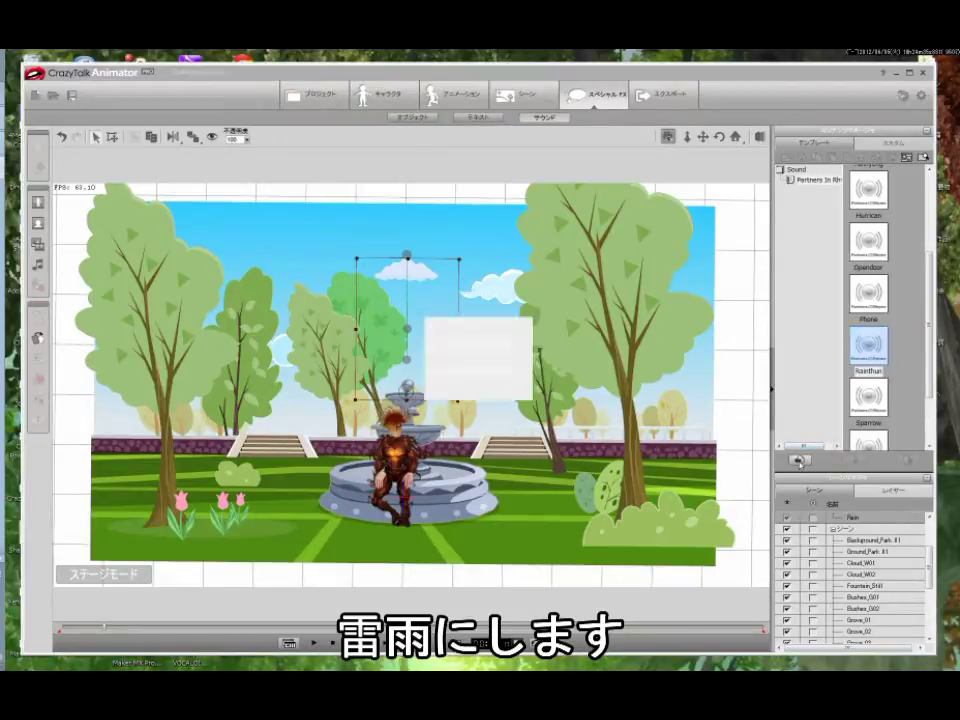
left_click(313, 644)
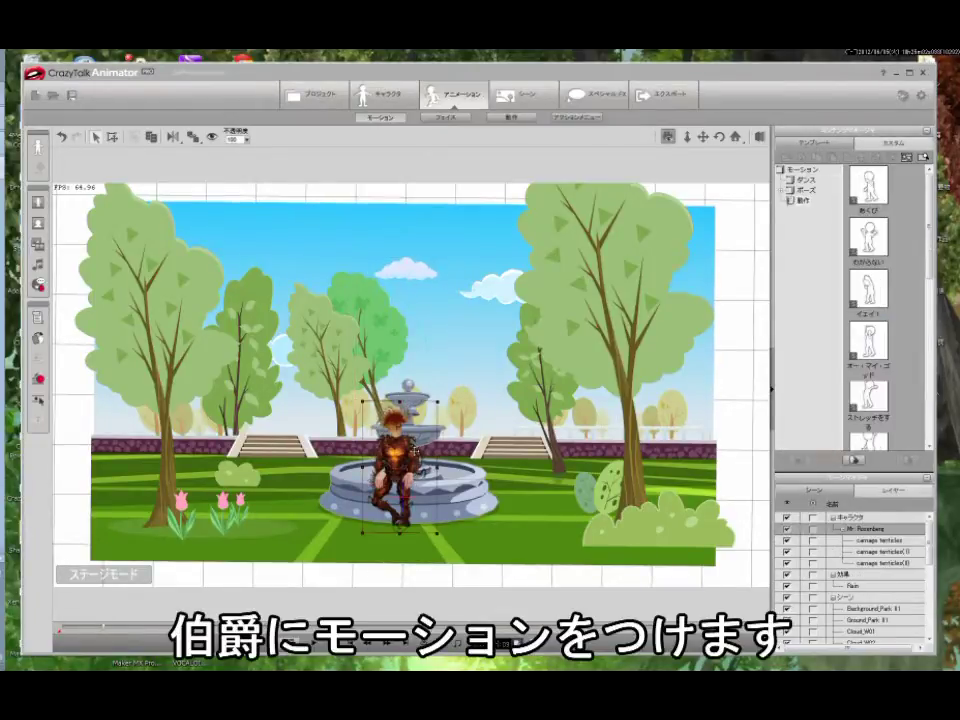
Step: Record the 激怒 motion from the 雰囲気 category for the character at the fountain, using the Puppet Editor
right_click(417, 455)
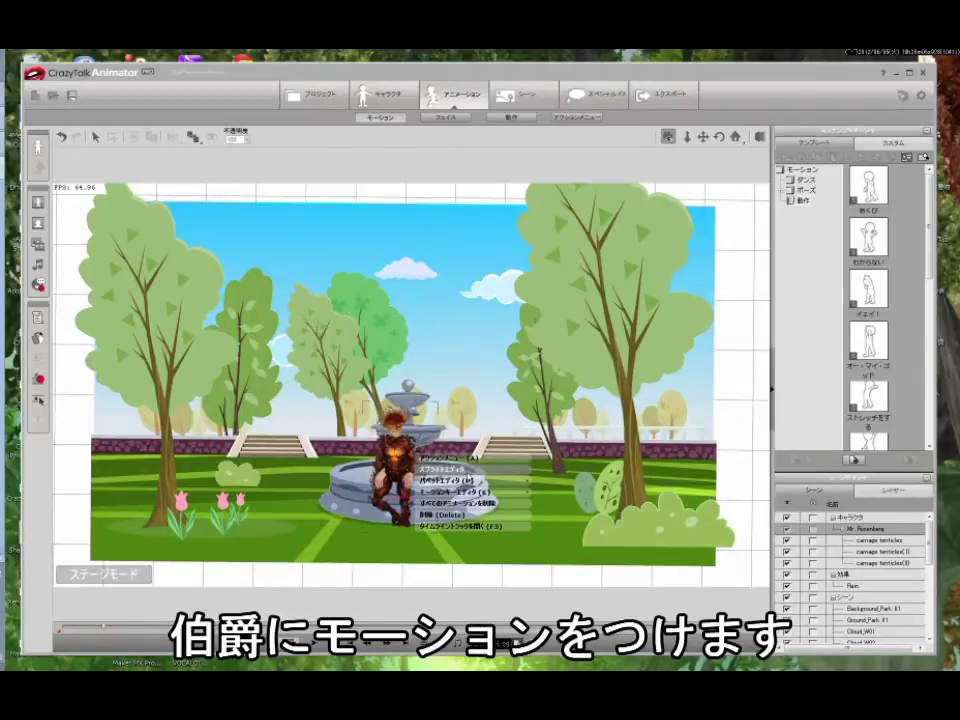
mouse_move(474, 482)
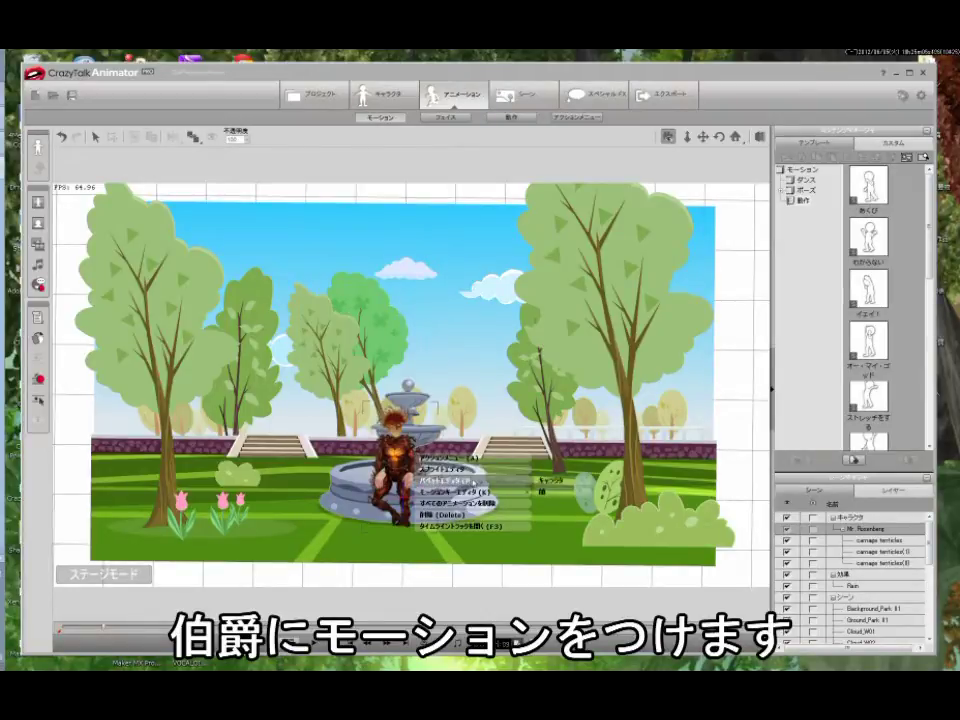
left_click(541, 484)
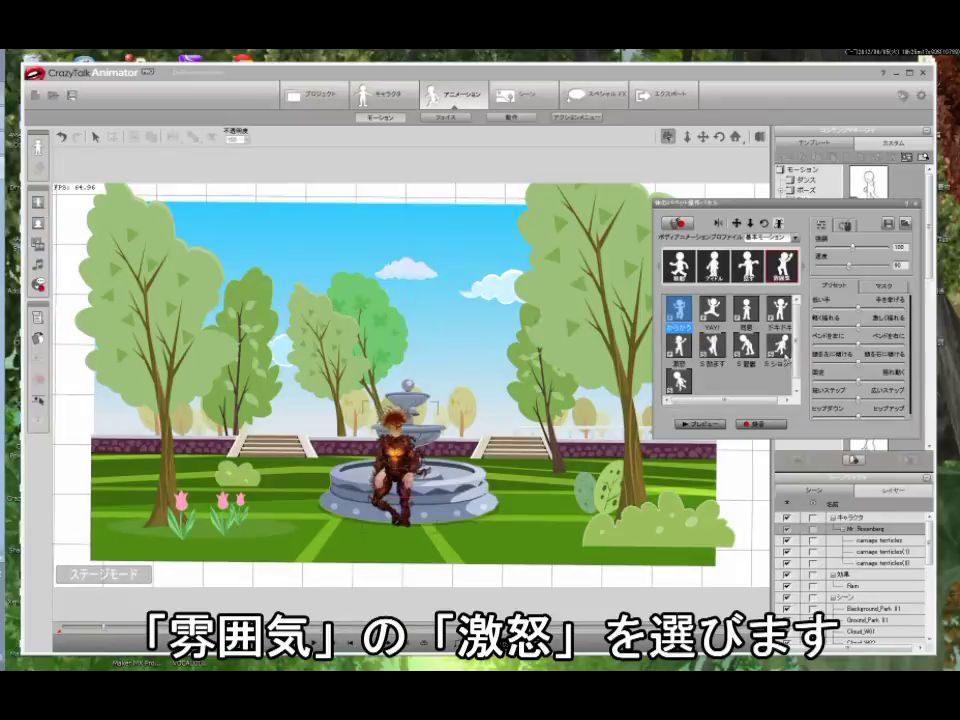
left_click_drag(795, 362, 795, 374)
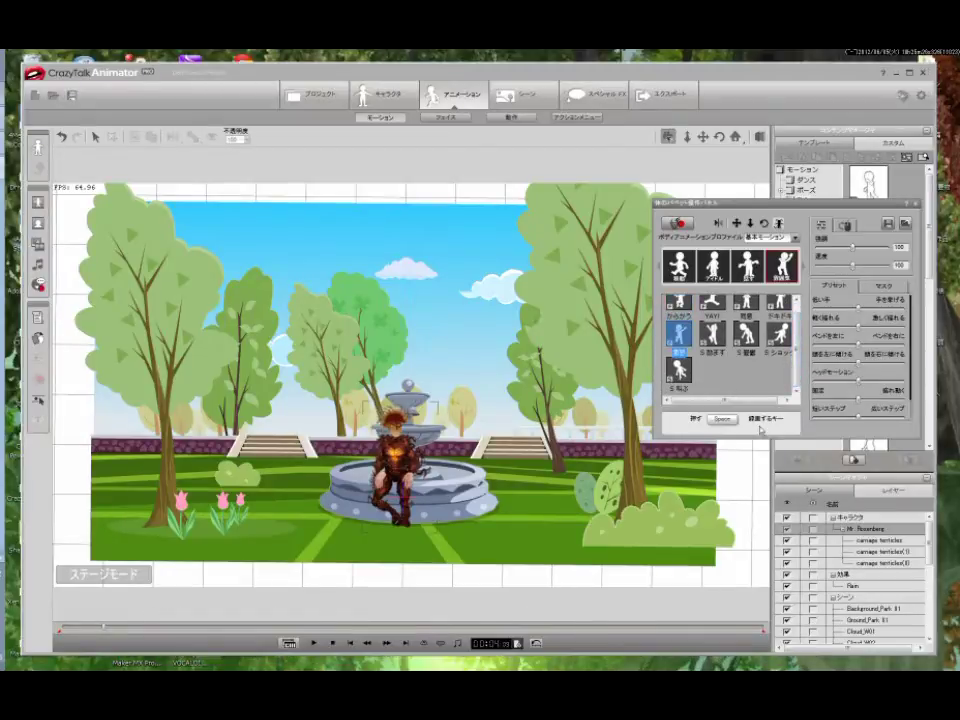
key("space")
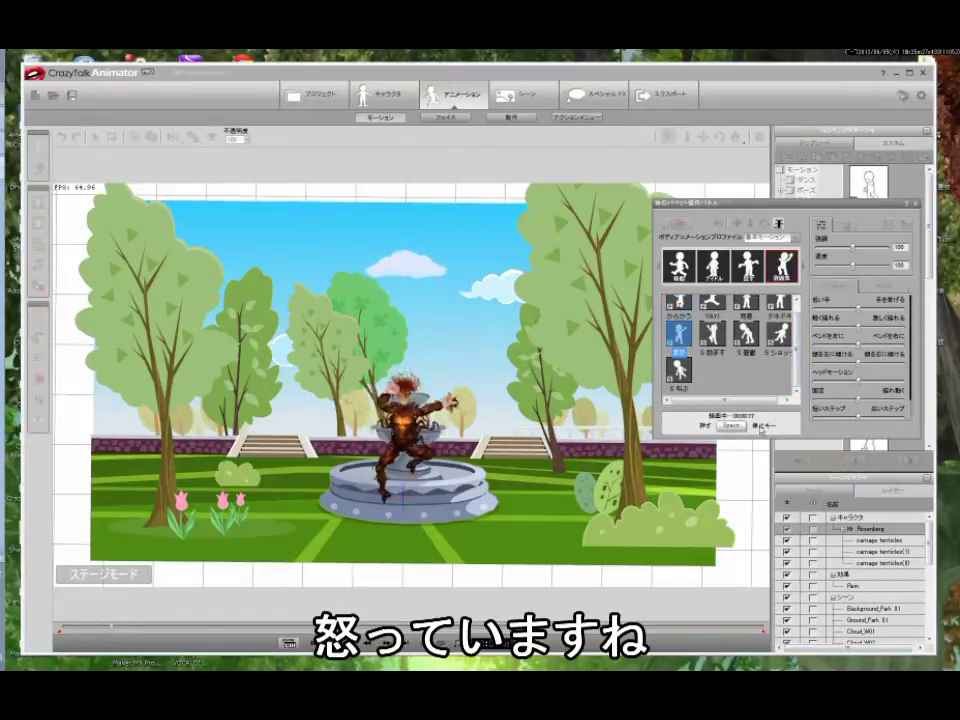
left_click(762, 424)
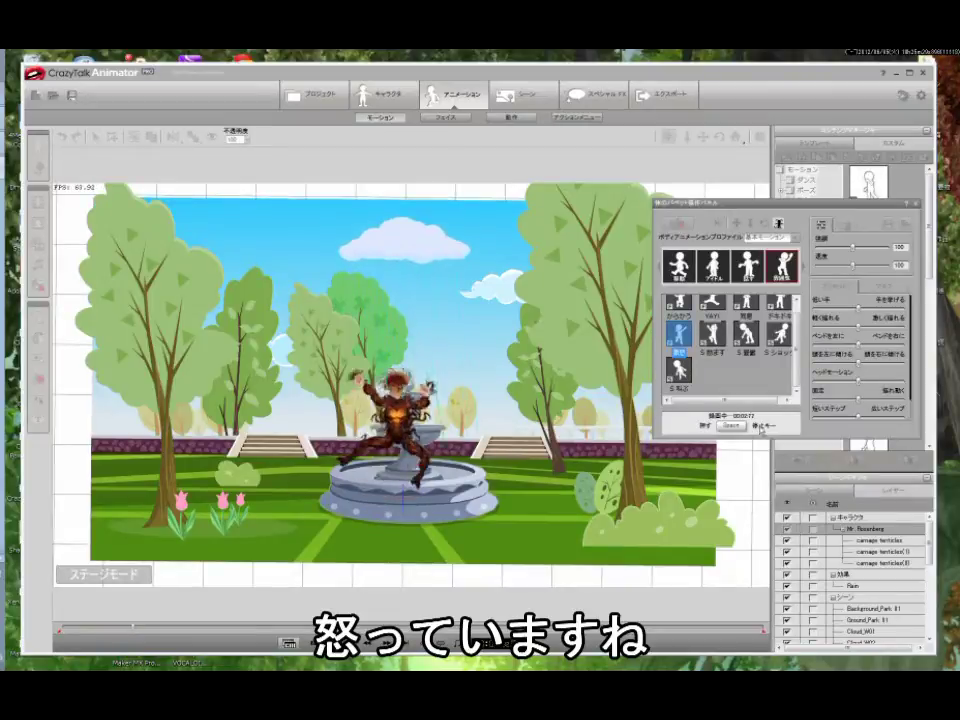
Step: Record the S 走る motion for the character and play back the whole animation
left_click(745, 345)
left_click(760, 425)
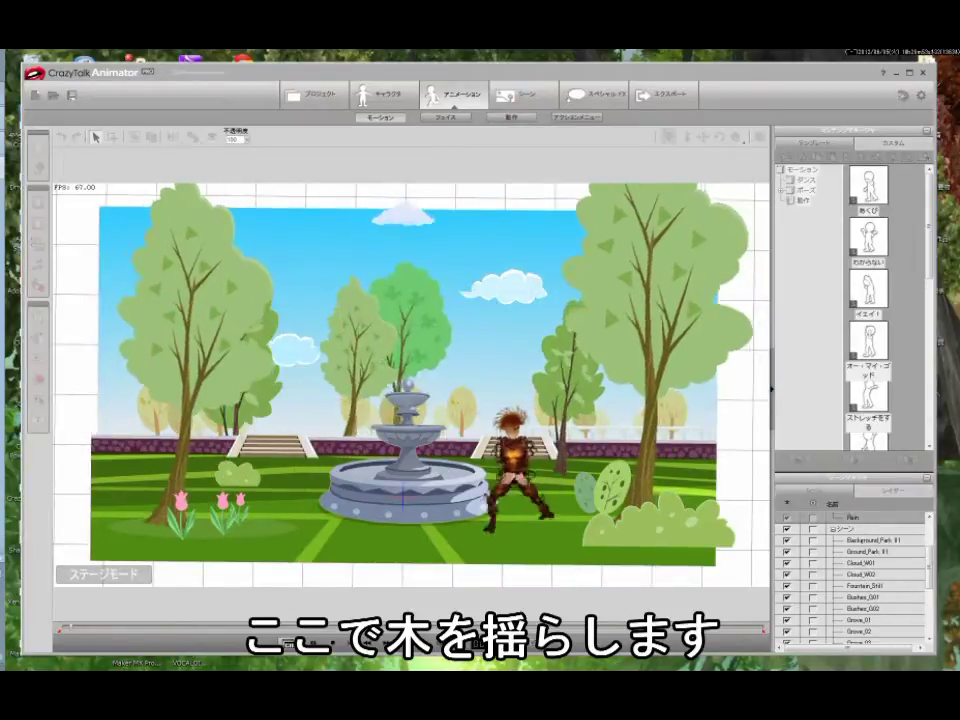
left_click(304, 652)
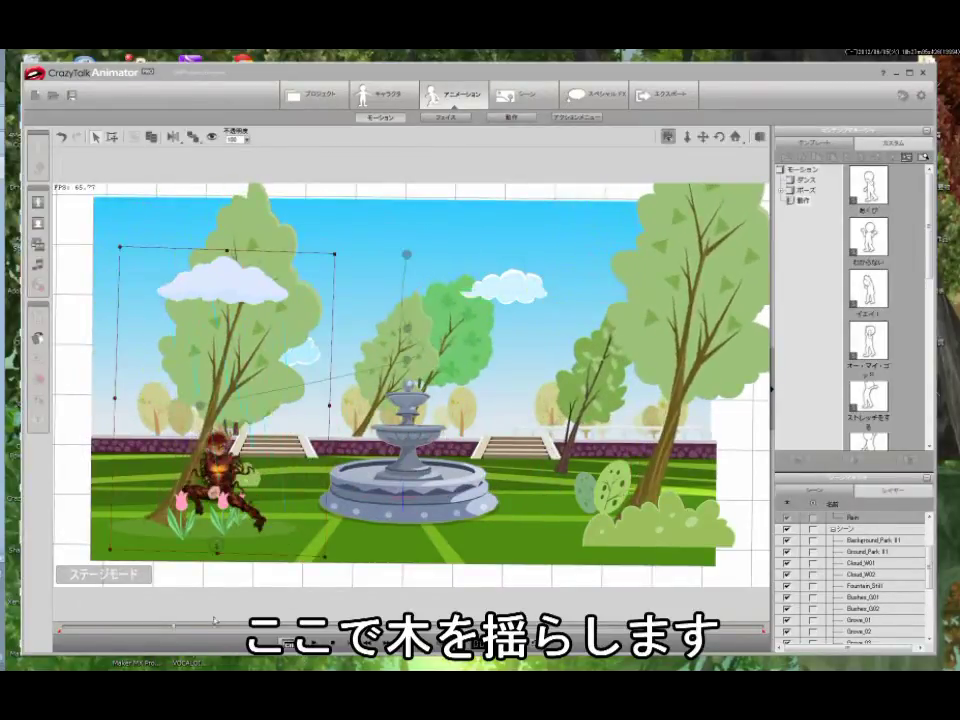
Step: Select the character in the scene list and flip it horizontally at the end of its run
left_click_drag(929, 567, 929, 542)
left_click(865, 529)
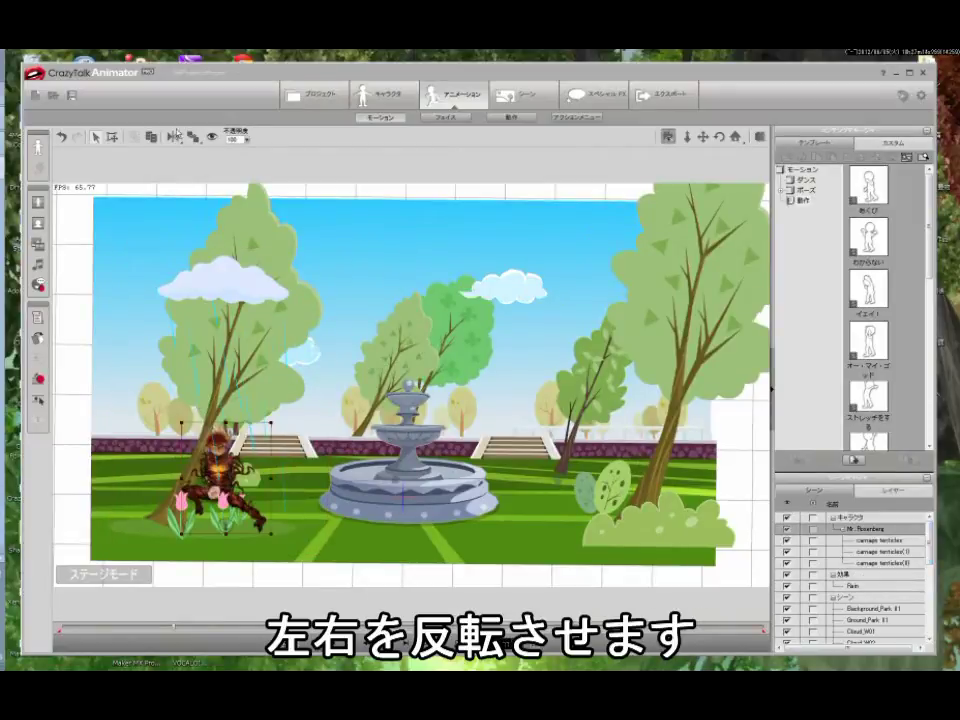
left_click(172, 137)
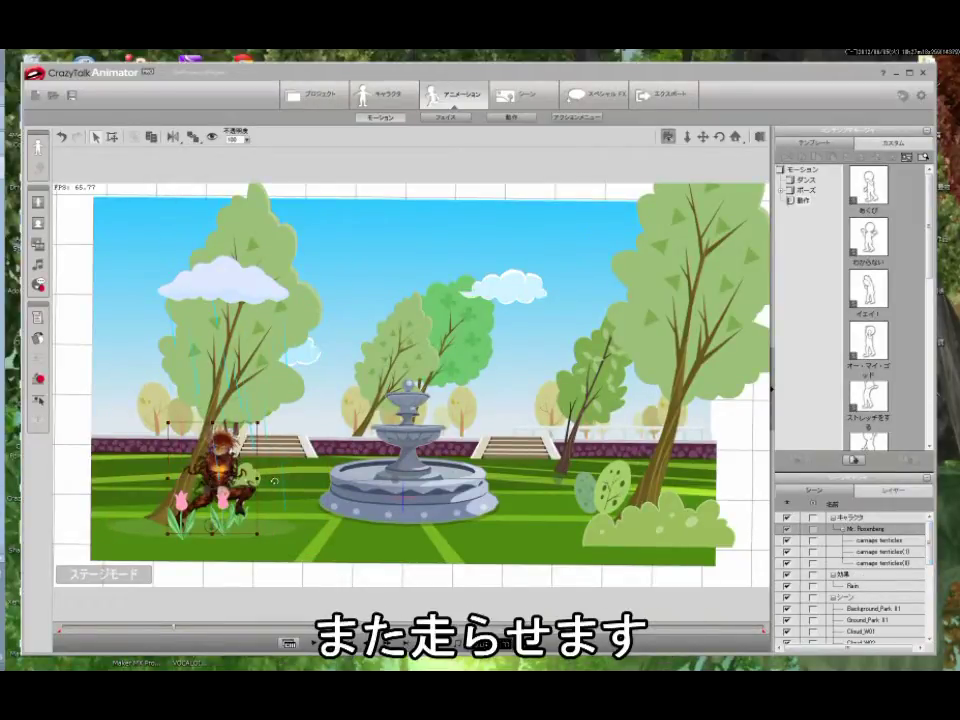
Step: Record the S 走る motion for the flipped character in the Puppet Editor so it runs back past the fountain
right_click(248, 455)
left_click(376, 486)
left_click(747, 355)
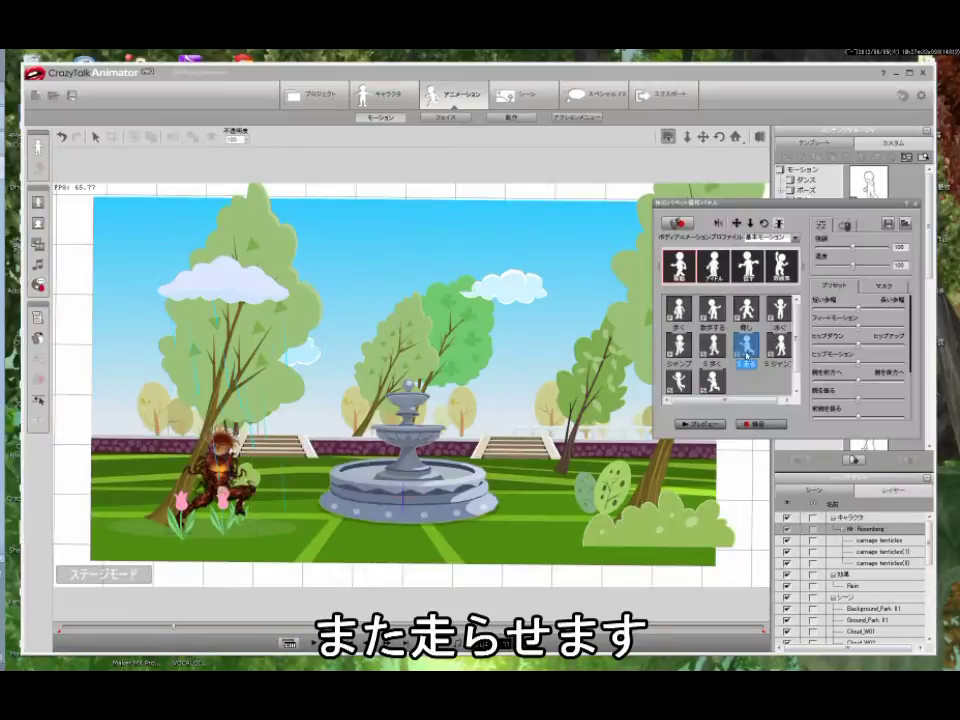
left_click(746, 348)
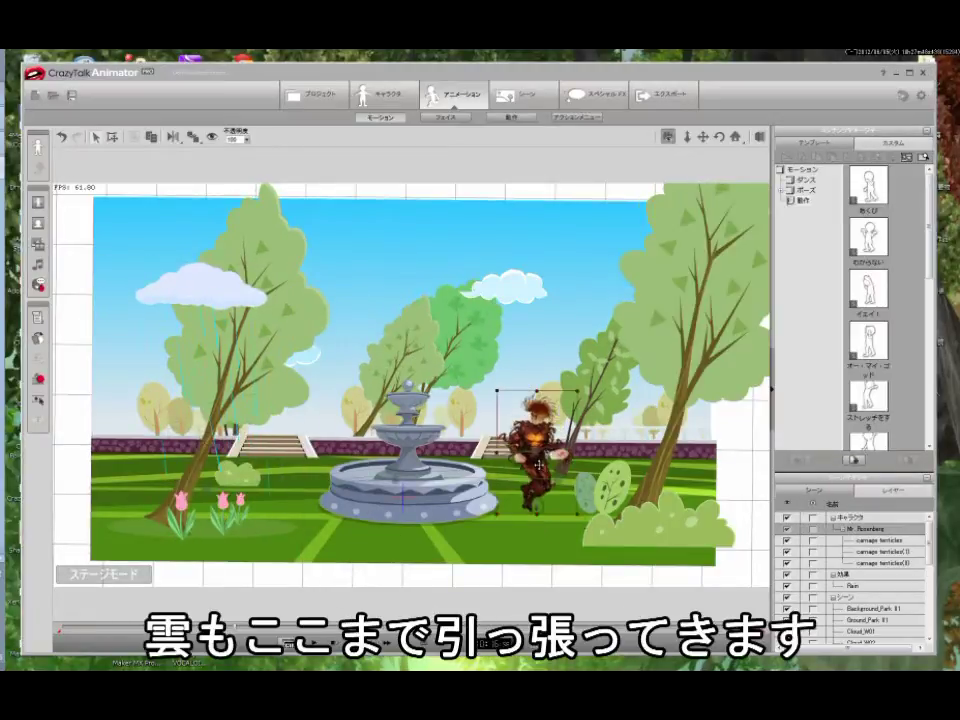
Step: Move the rain cloud over to the character and add an enlarged Thunderstorm effect above the character
left_click_drag(184, 285, 548, 225)
left_click(413, 117)
left_click_drag(929, 222, 929, 319)
double_click(868, 208)
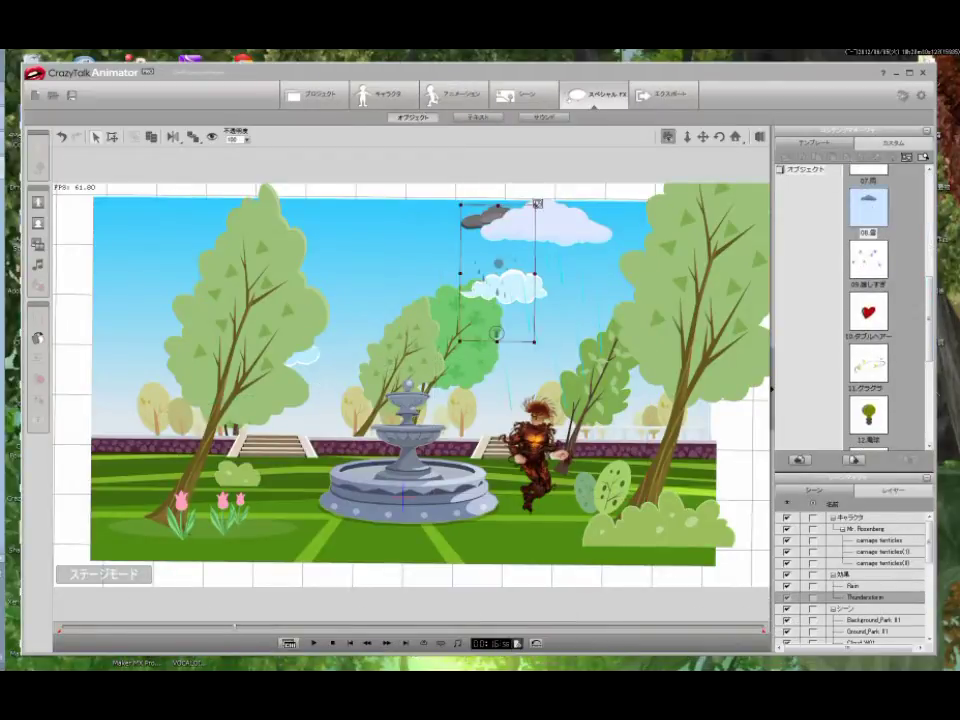
left_click_drag(545, 198, 576, 180)
left_click(532, 265)
Step: Apply the Hurrican sound effect to the scene, including once more with the Thunderstorm effect selected at the start
left_click(544, 117)
left_click(875, 343)
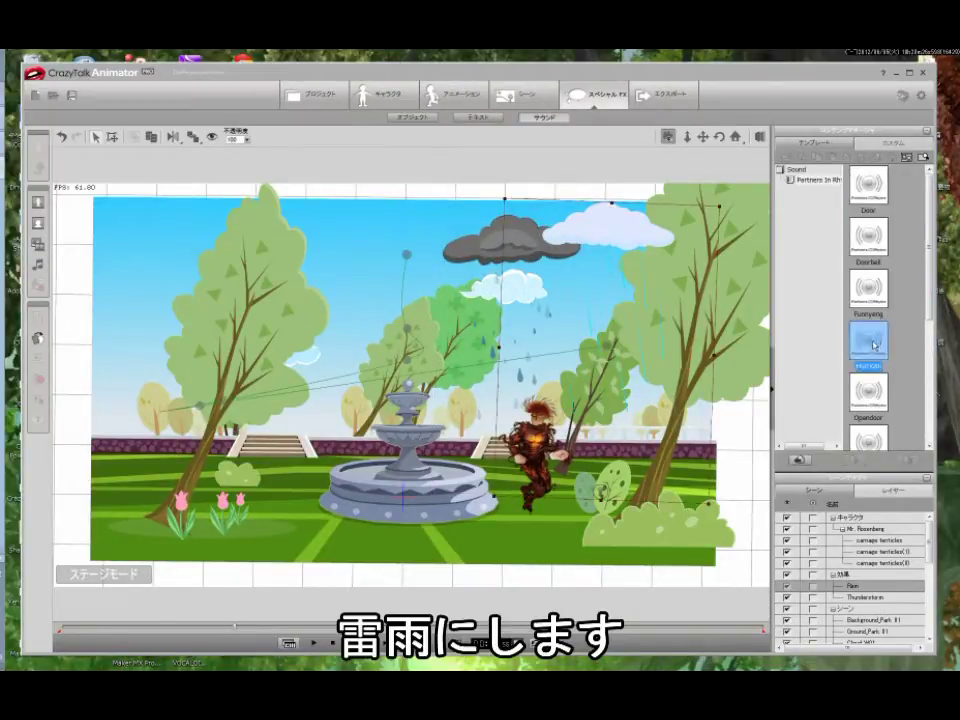
left_click(798, 460)
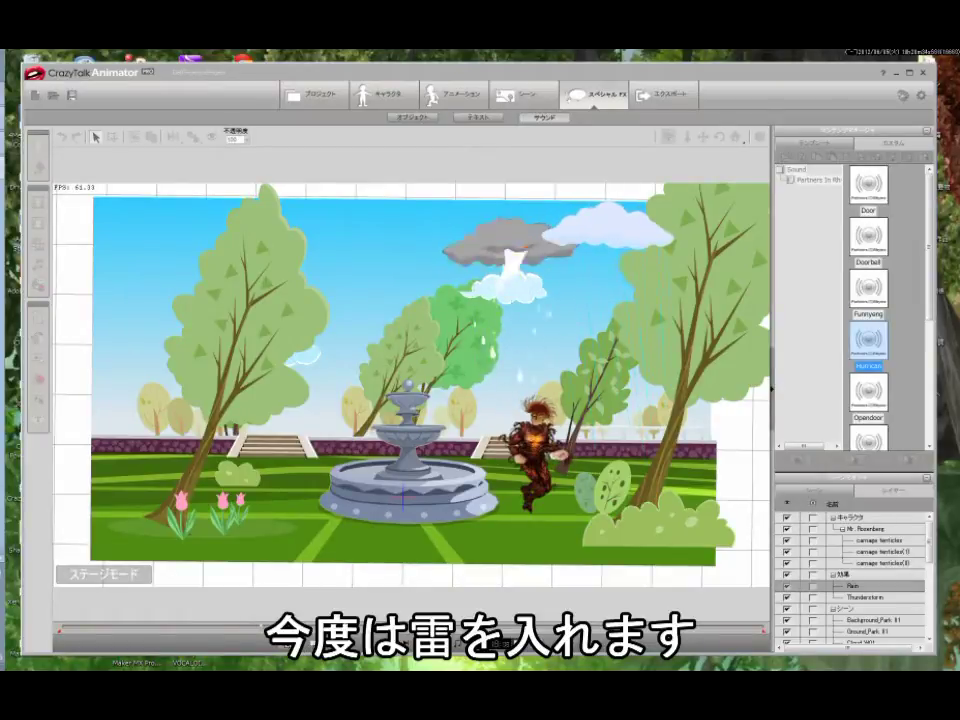
left_click(865, 597)
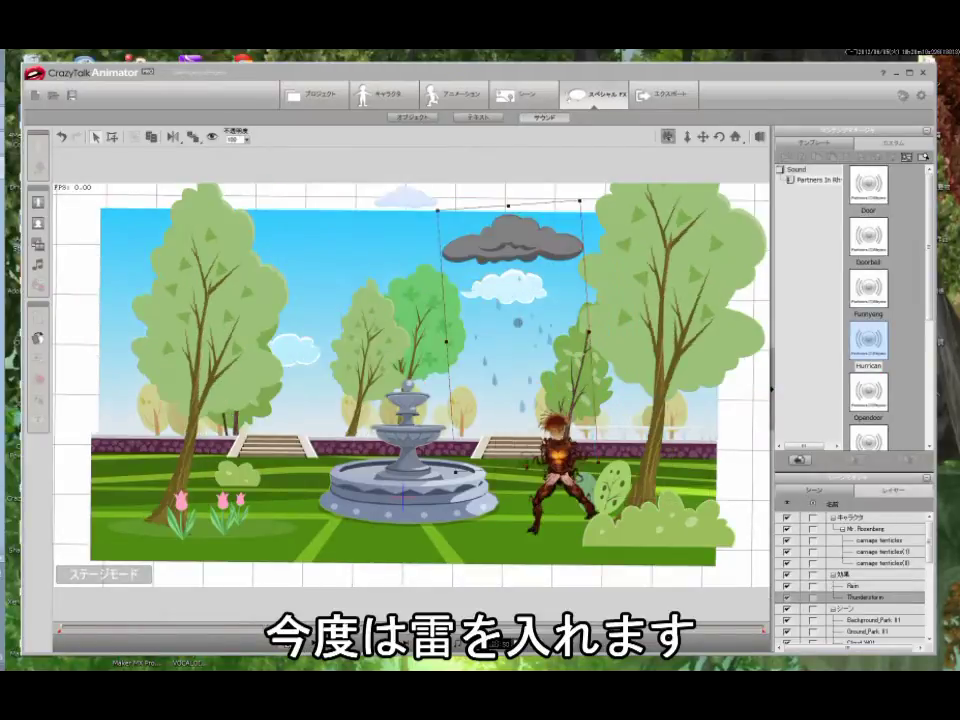
double_click(868, 341)
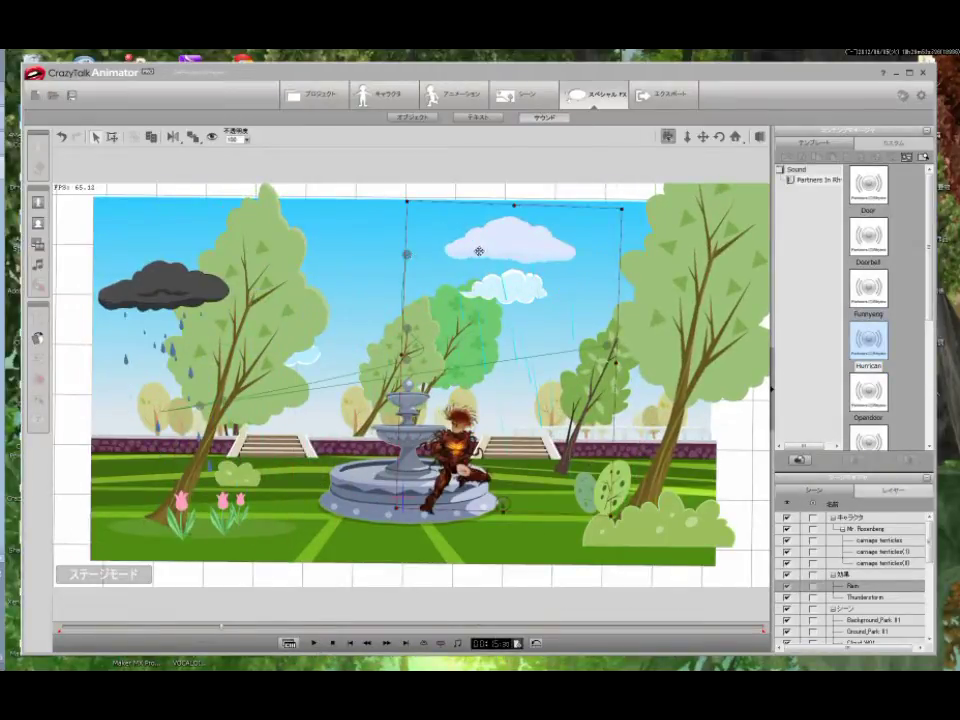
Step: Open the Rain effect's 変換 track in the timeline and remove its second key
right_click(491, 251)
left_click(511, 290)
left_click(122, 153)
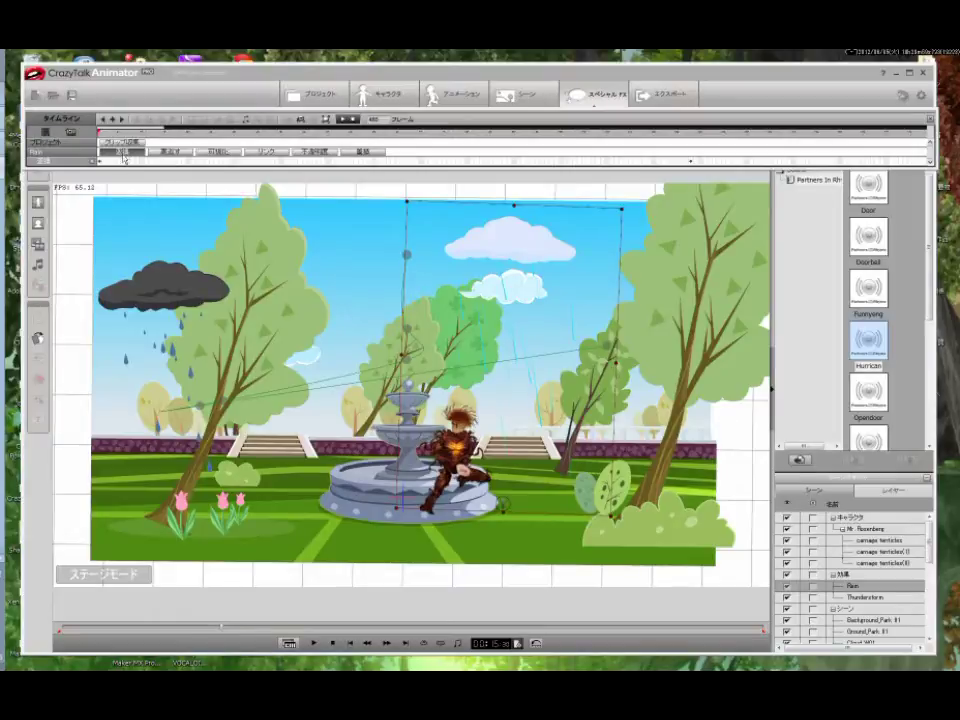
left_click(691, 162)
right_click(691, 162)
left_click(708, 169)
Step: Open the character's 変換 track in the timeline and display its whole range of keys
right_click(389, 472)
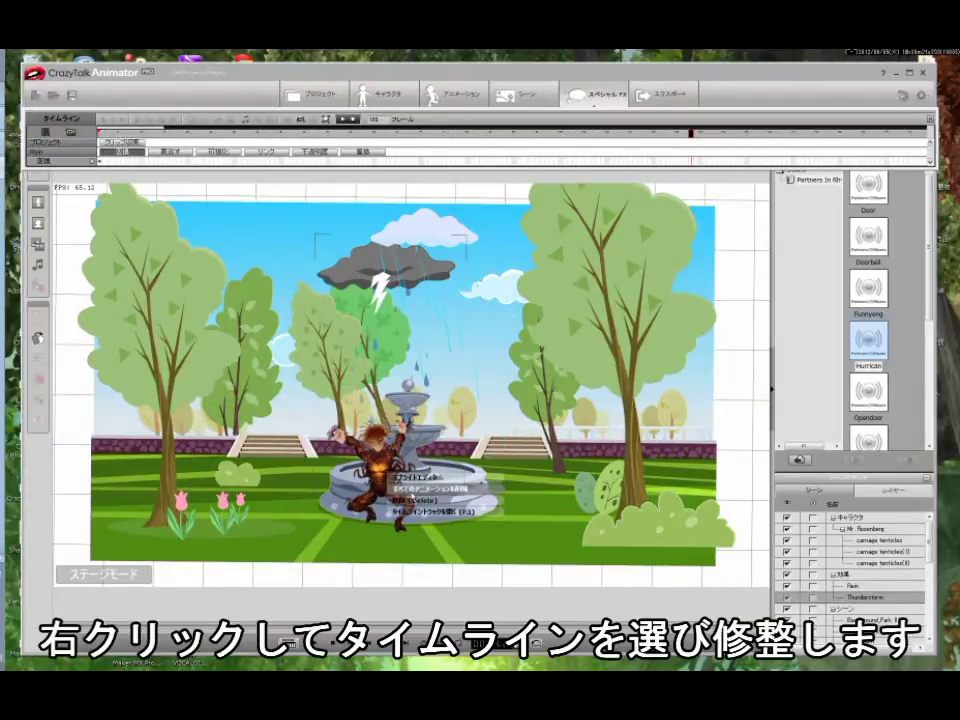
left_click(395, 511)
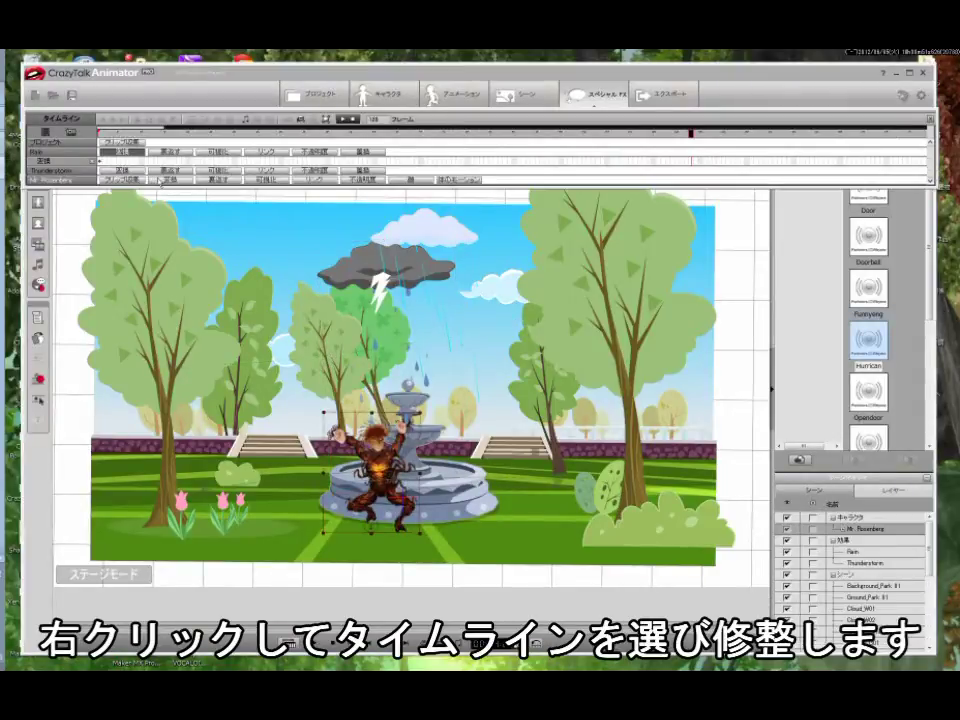
left_click(160, 181)
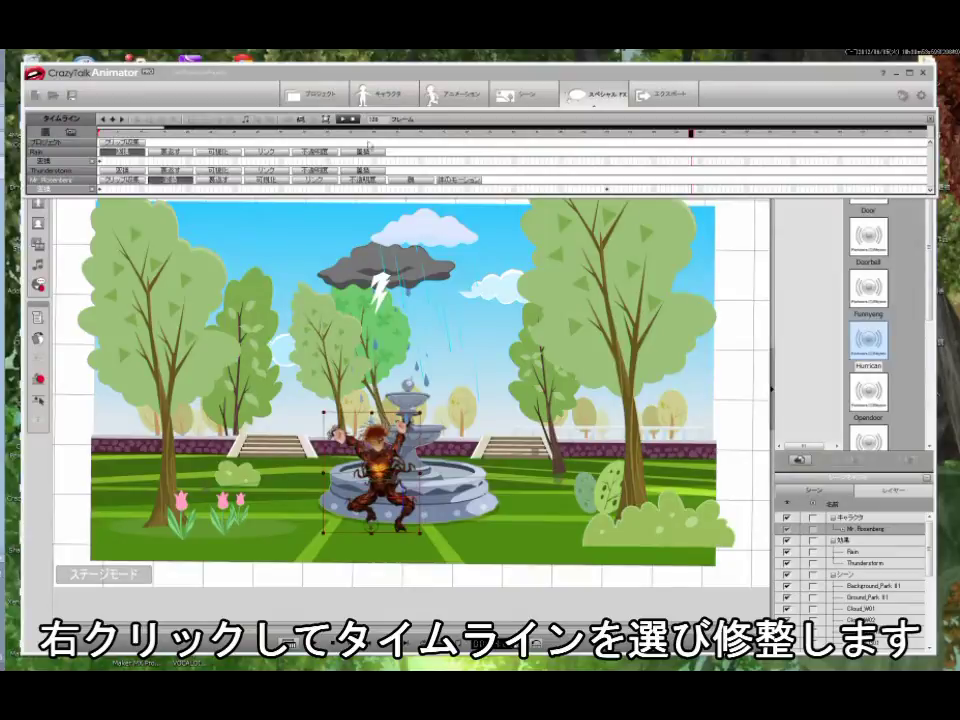
left_click(302, 120)
left_click(302, 120)
left_click(302, 120)
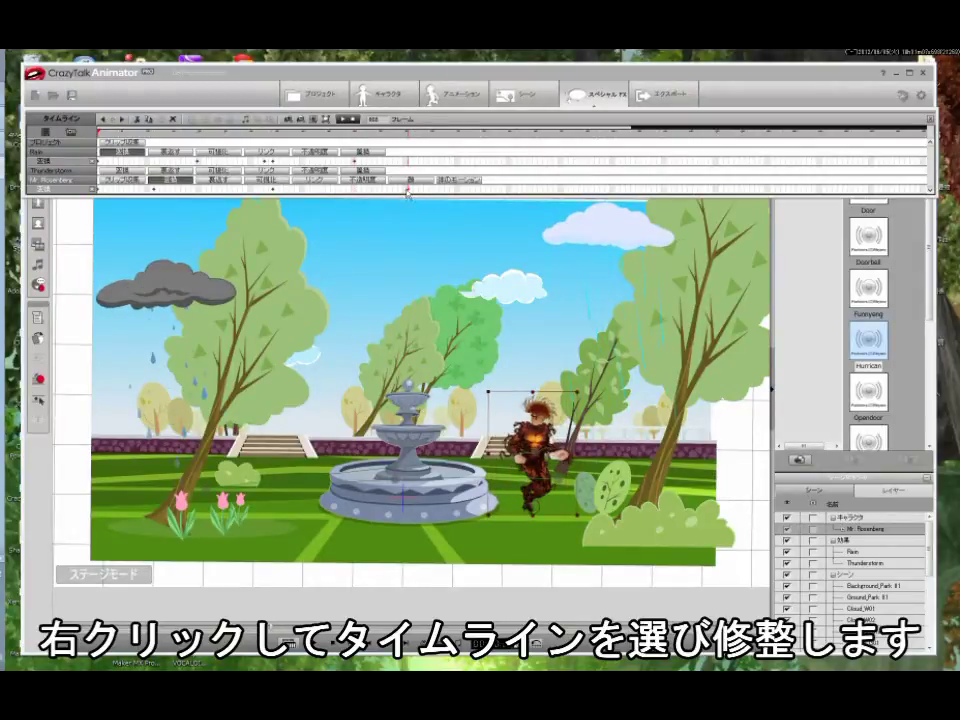
Step: Remove the unwanted 変換 keys in the character's track where it stands beside the tulips
left_click(272, 190)
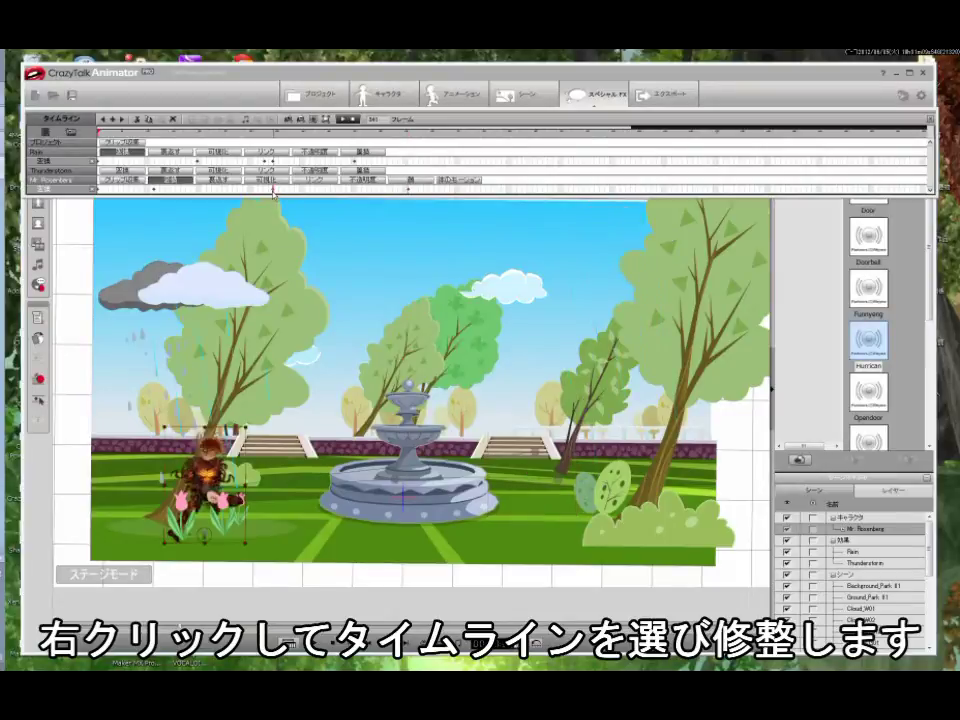
key("Delete")
left_click(261, 191)
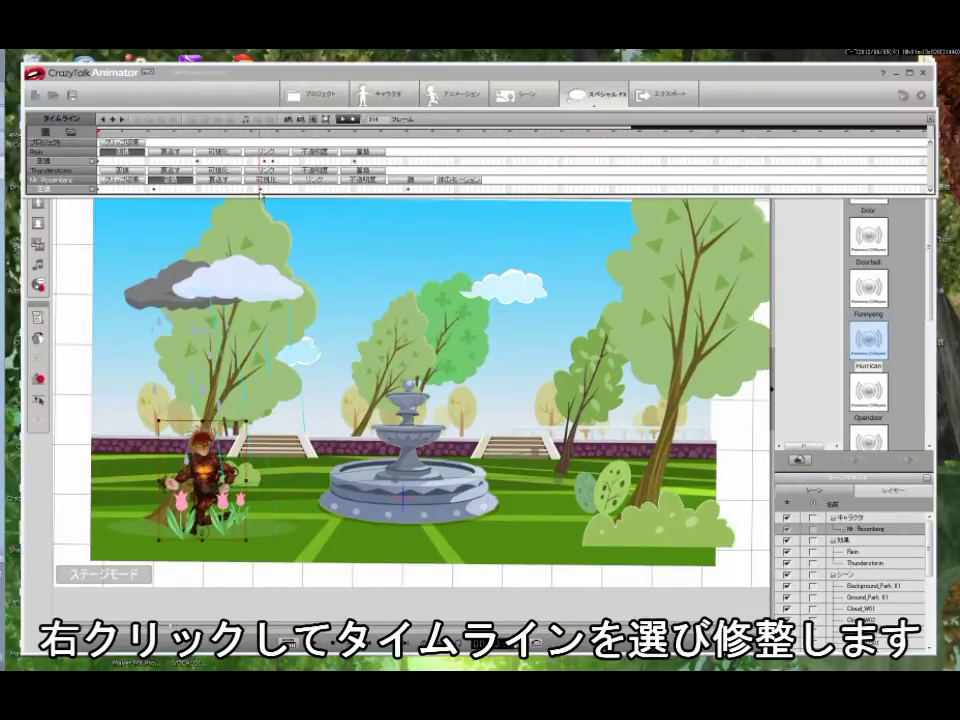
right_click(261, 195)
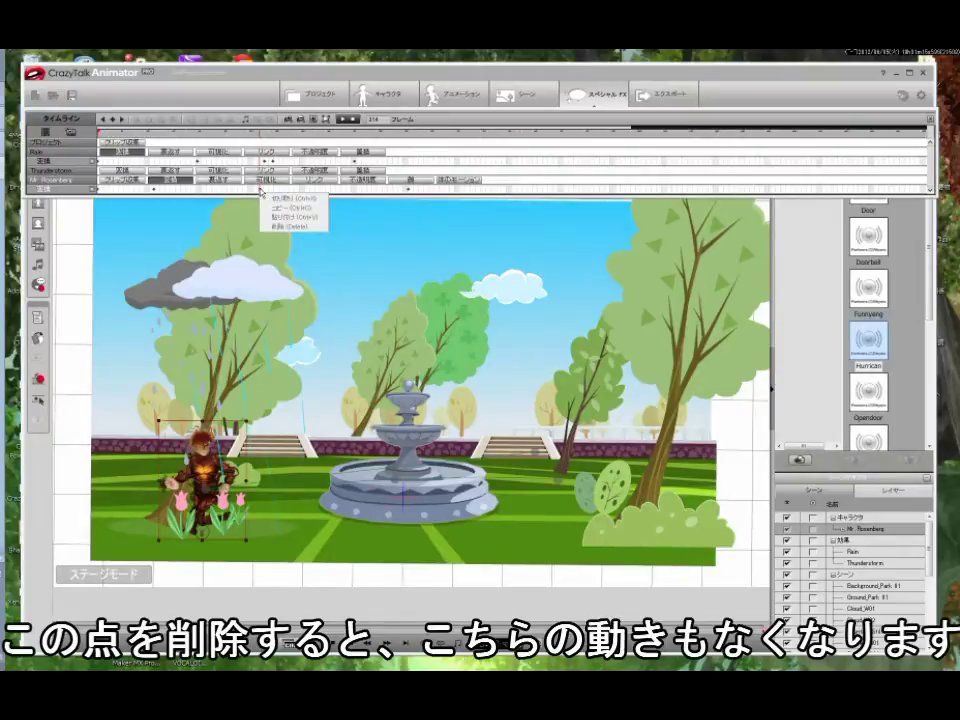
left_click(259, 190)
left_click(261, 190)
right_click(261, 190)
left_click(274, 198)
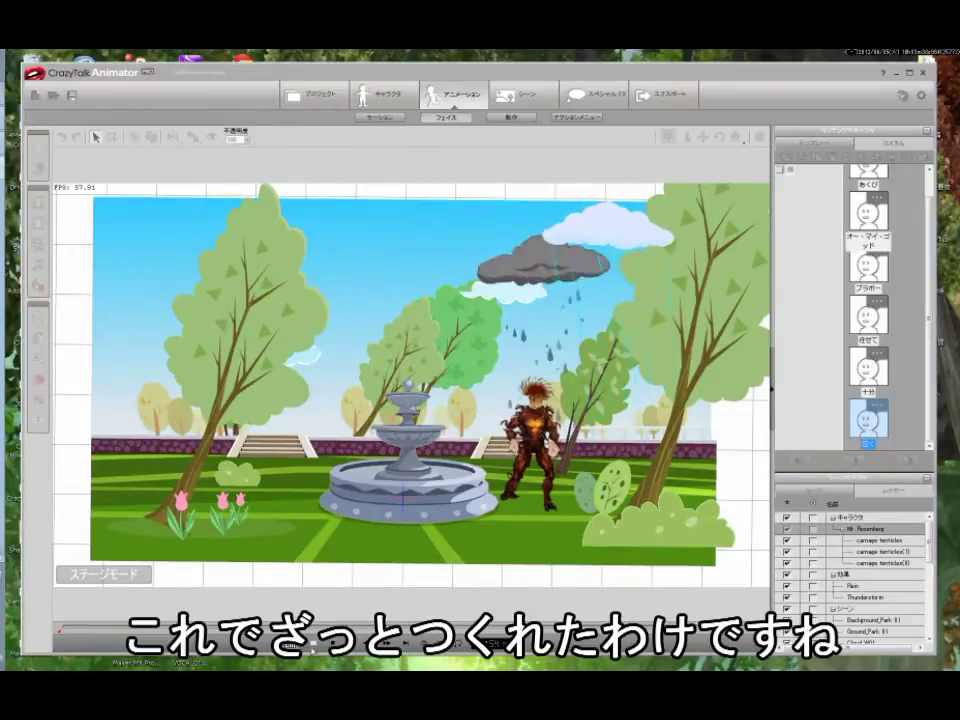
Step: Switch to camera mode at the start of the scene, then zoom and pan the camera to frame the character
left_click(312, 645)
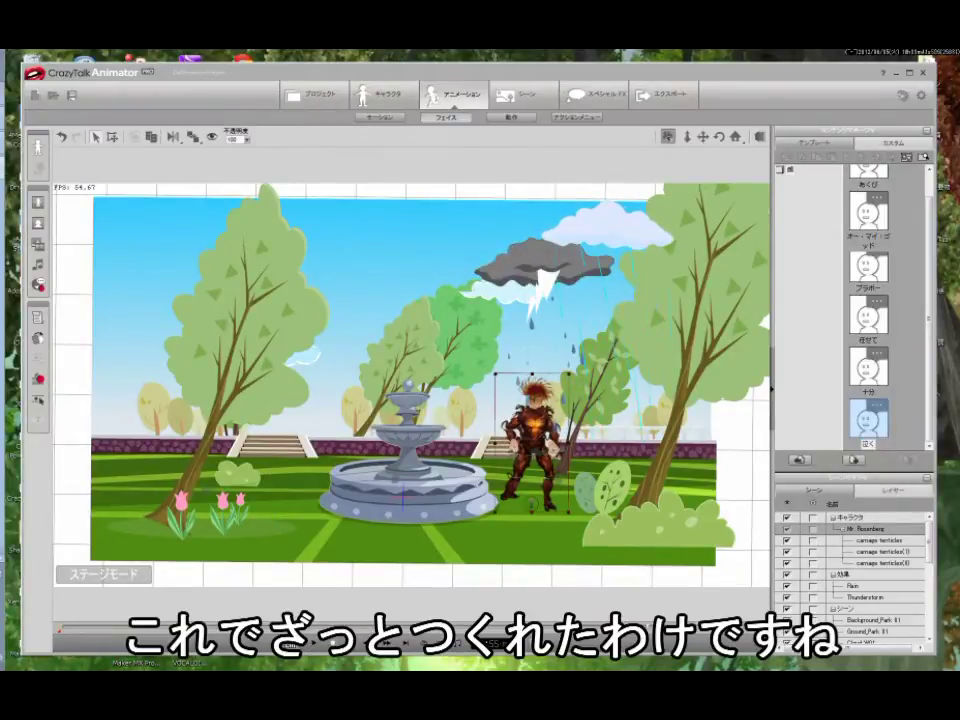
left_click(334, 645)
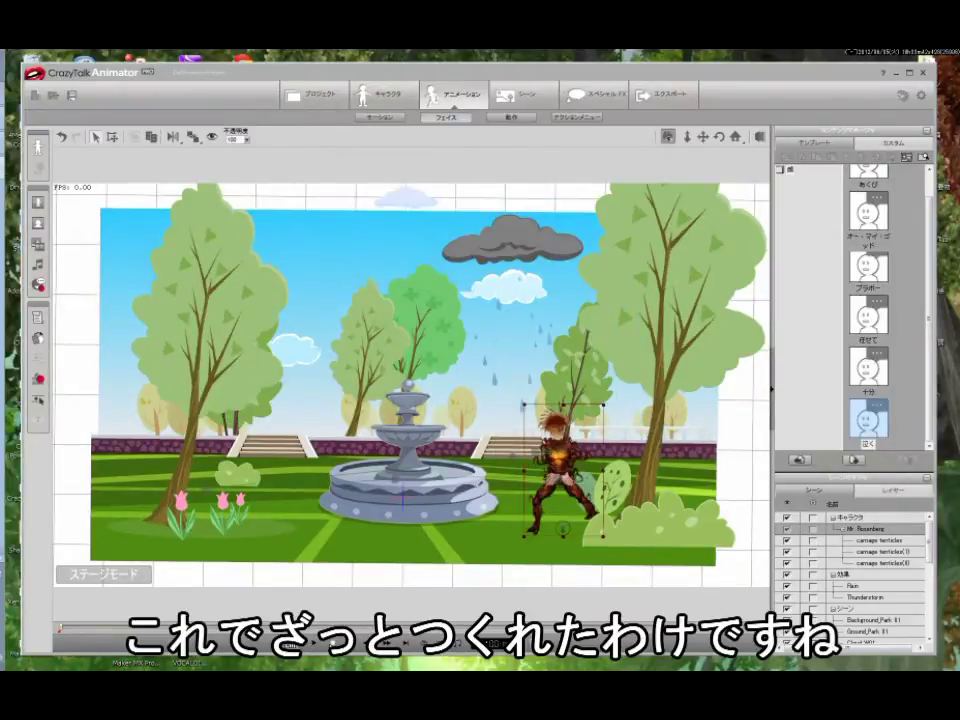
left_click(665, 138)
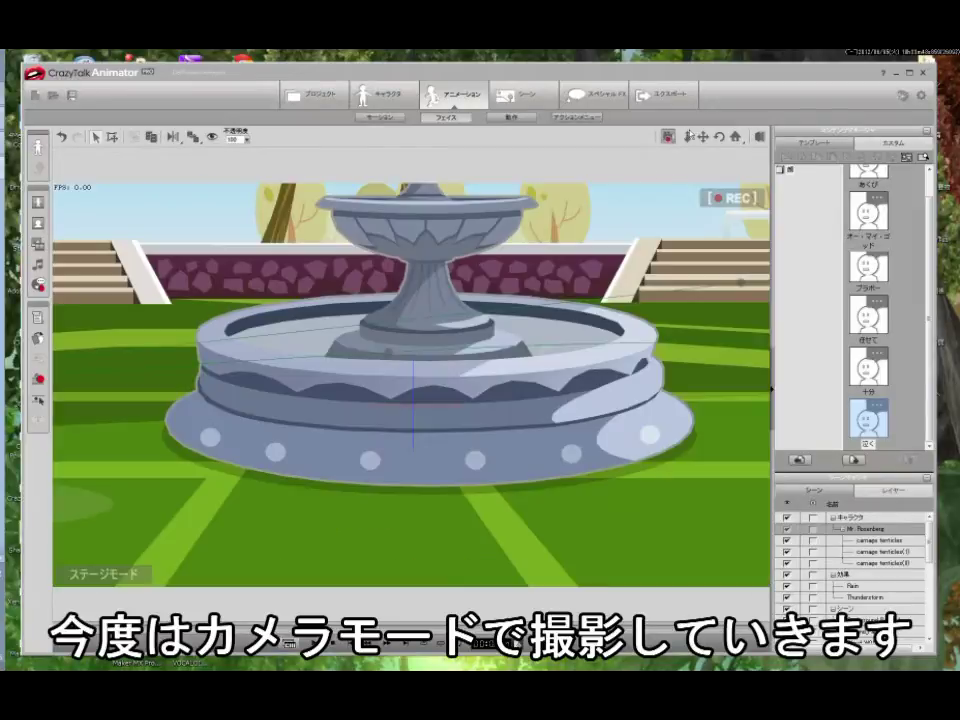
left_click(689, 136)
left_click_drag(628, 250, 572, 315)
left_click(703, 137)
left_click_drag(645, 238, 603, 282)
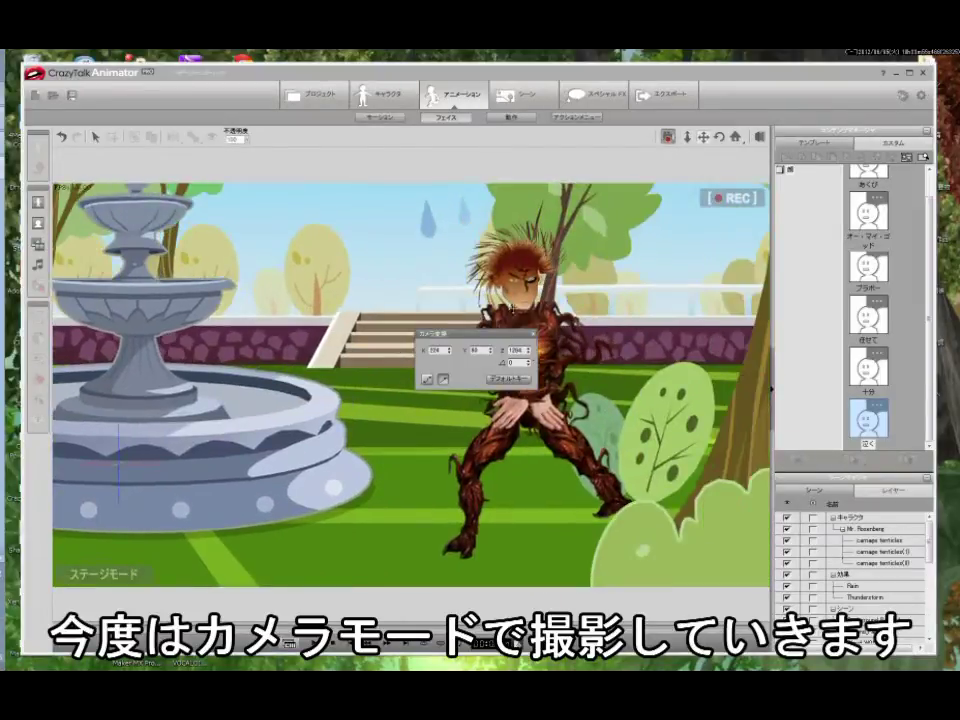
left_click_drag(470, 333, 754, 186)
left_click_drag(603, 290, 559, 303)
Step: Play to the fountain moment, then pan and zoom out the camera to frame the character with the surrounding park
key("space")
key("space")
left_click_drag(250, 367, 562, 382)
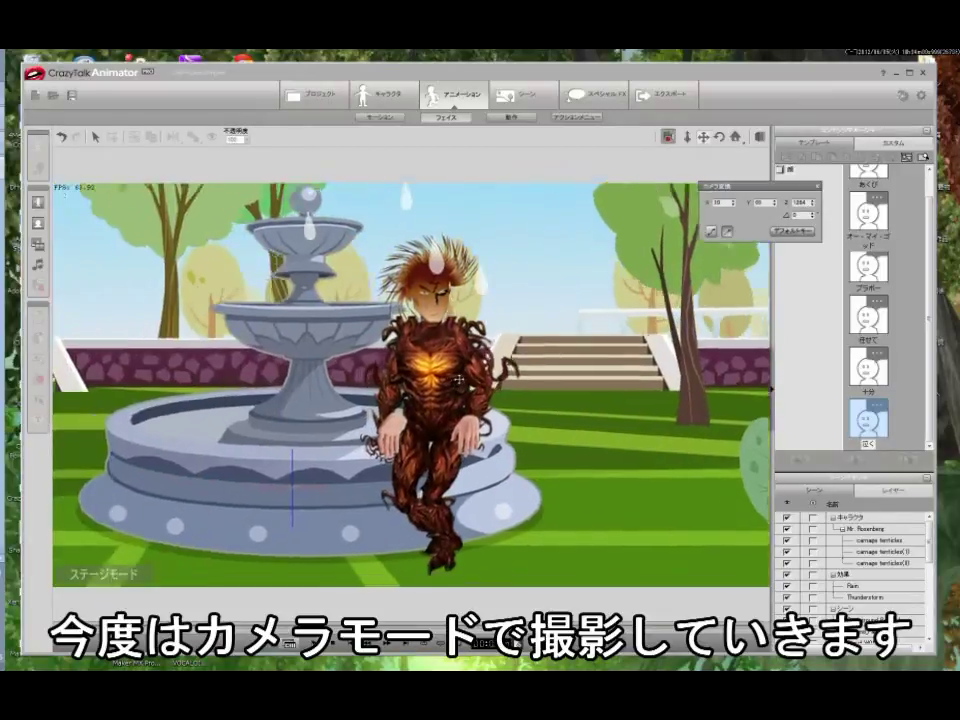
left_click(688, 137)
left_click_drag(560, 270, 552, 335)
left_click(703, 137)
left_click_drag(488, 302, 511, 379)
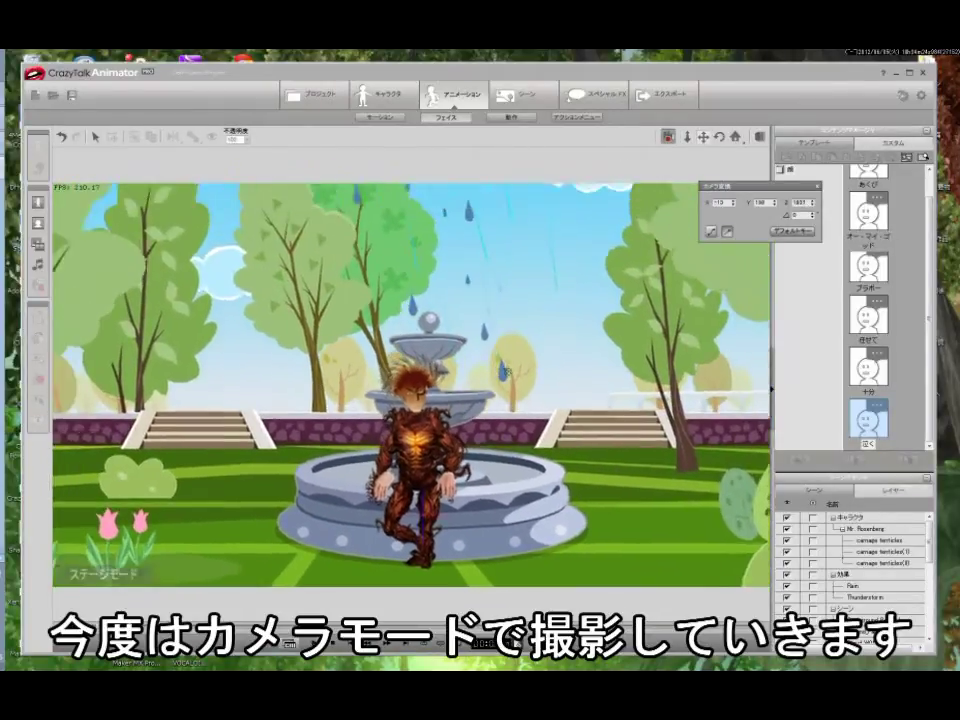
Step: Play further into the animation and pan the camera to keep following the character
key("space")
key("space")
left_click_drag(150, 420, 311, 468)
key("space")
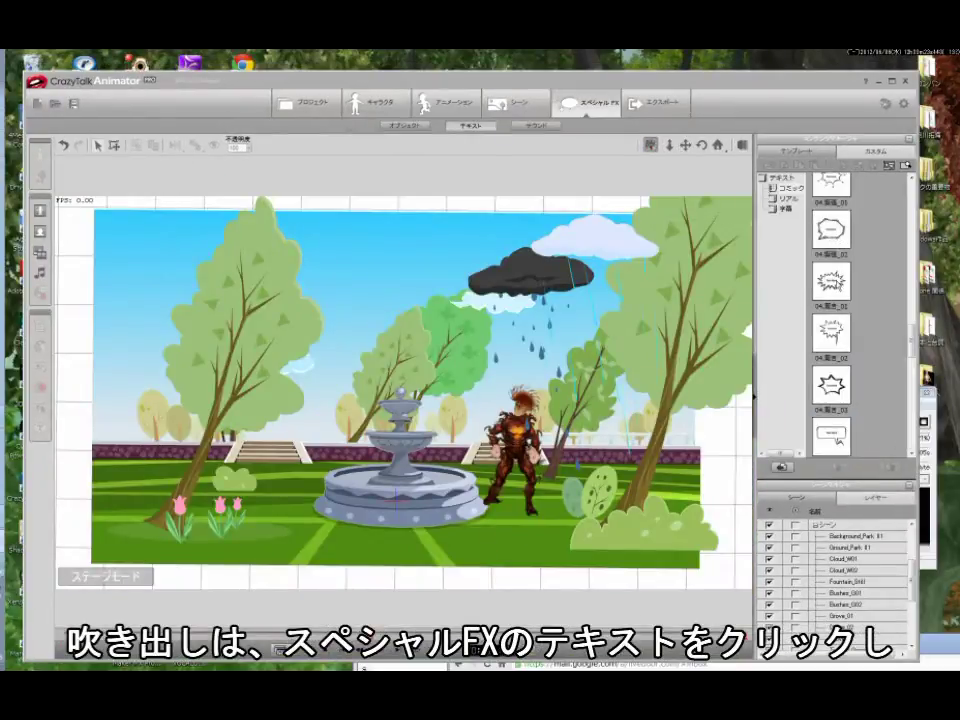
Step: Add the 04.驚き_01 speech balloon beside the character's head and enlarge it slightly
left_click(836, 284)
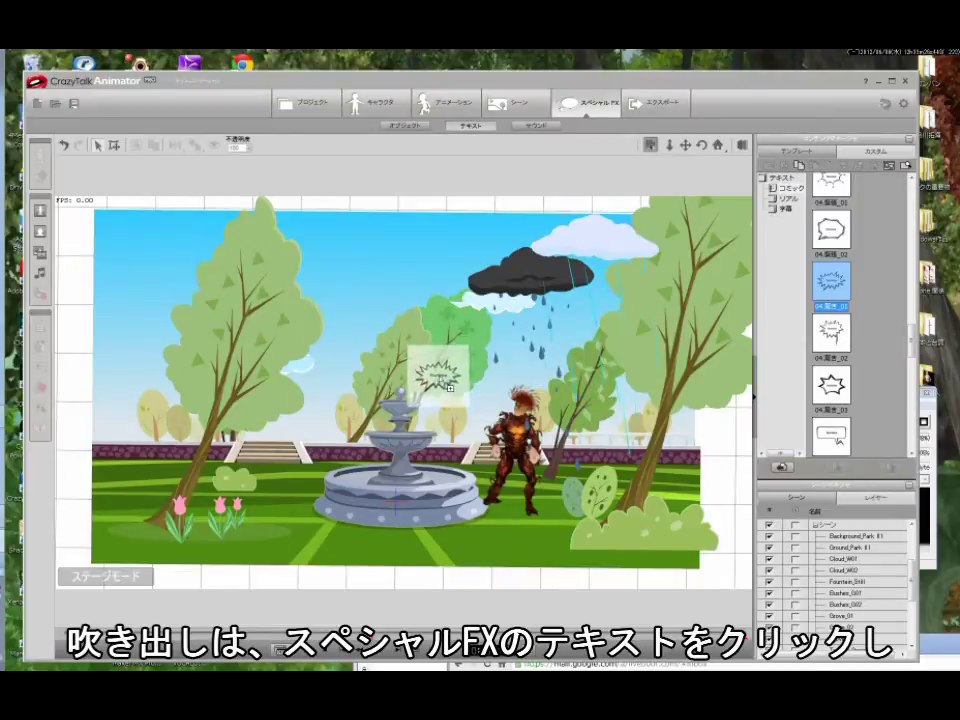
left_click_drag(476, 388, 466, 383)
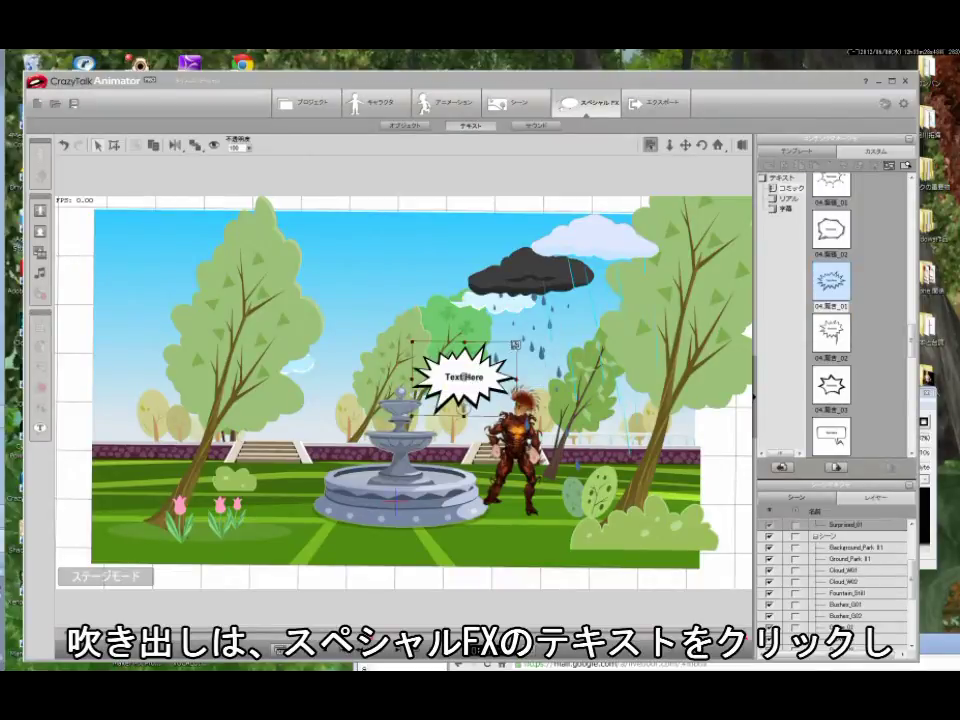
left_click_drag(467, 377, 458, 370)
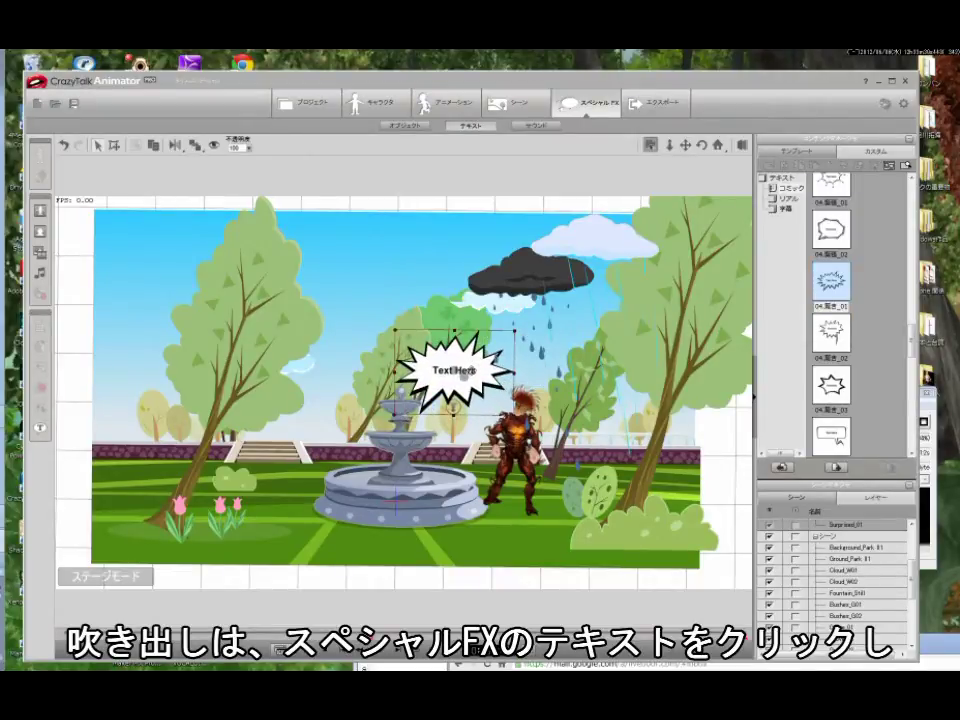
Step: Set the speech balloon's text to なんてことだ
double_click(474, 375)
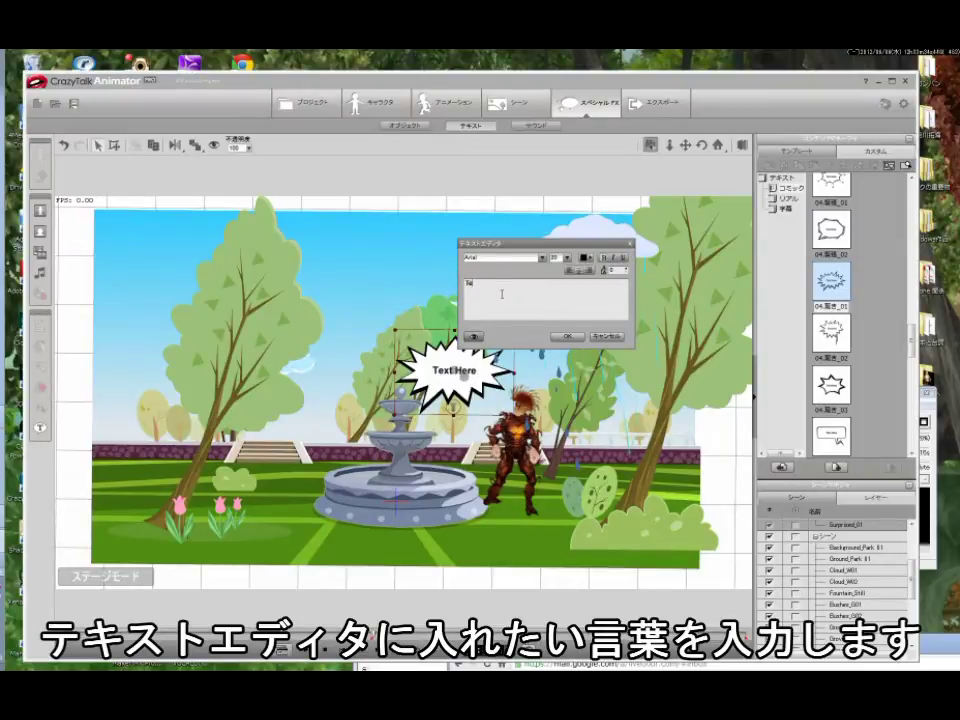
type("なんてことだ")
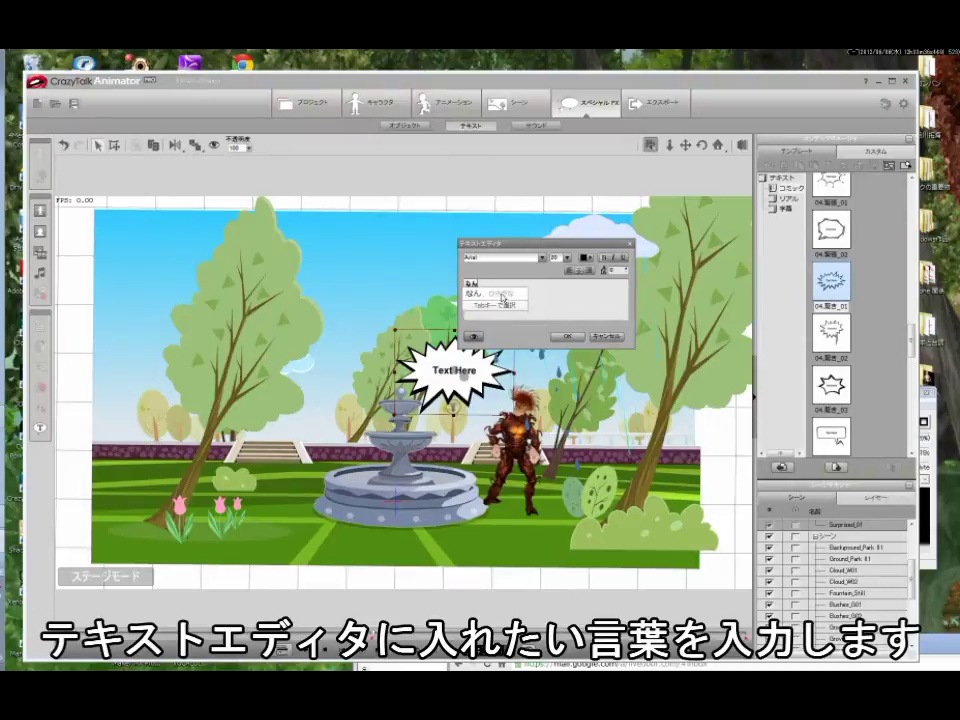
key("Return")
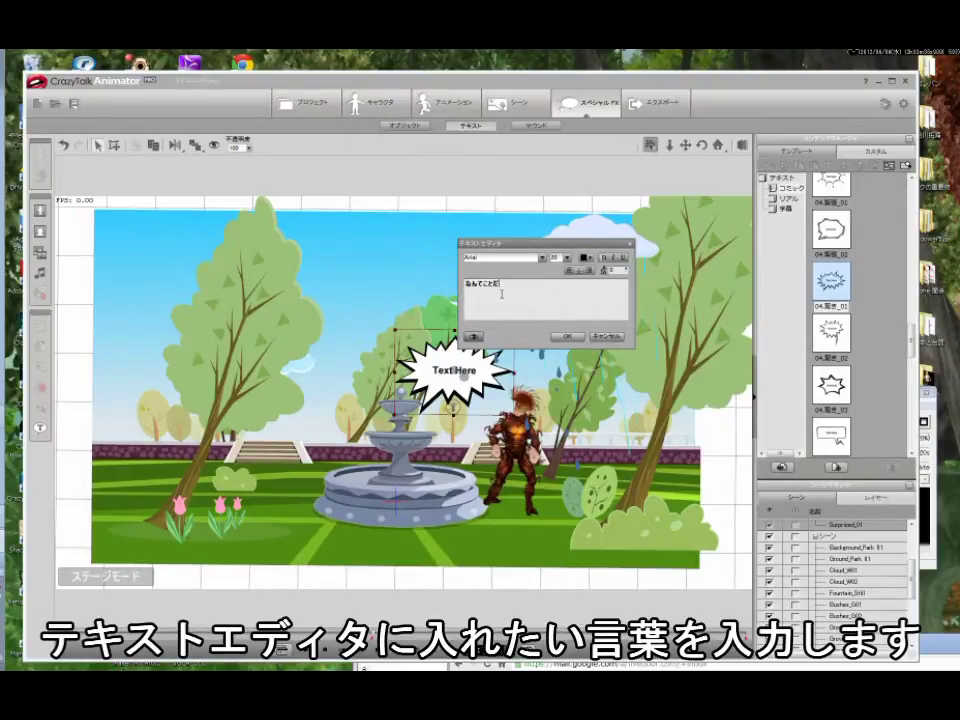
left_click(566, 336)
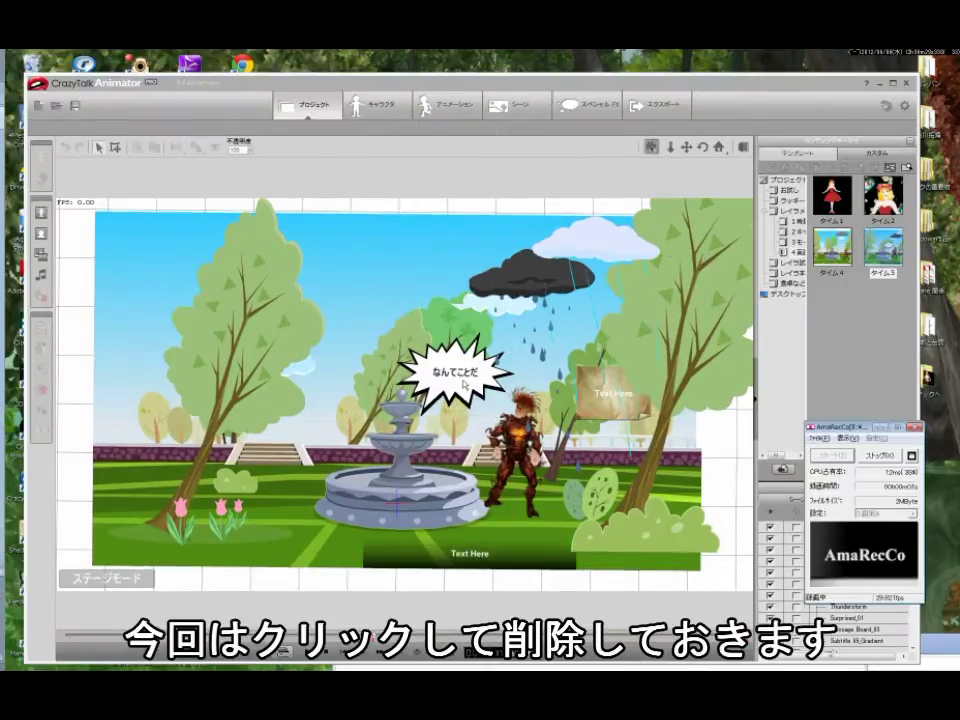
Step: Delete the なんてことだ speech balloon from the scene
left_click(463, 383)
right_click(465, 383)
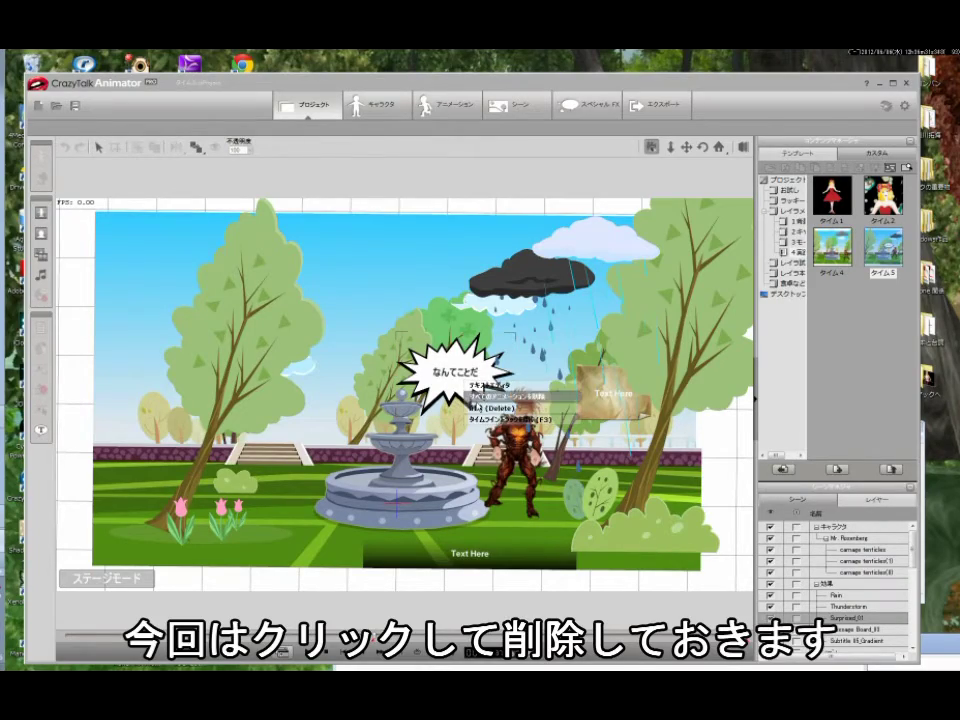
left_click(490, 408)
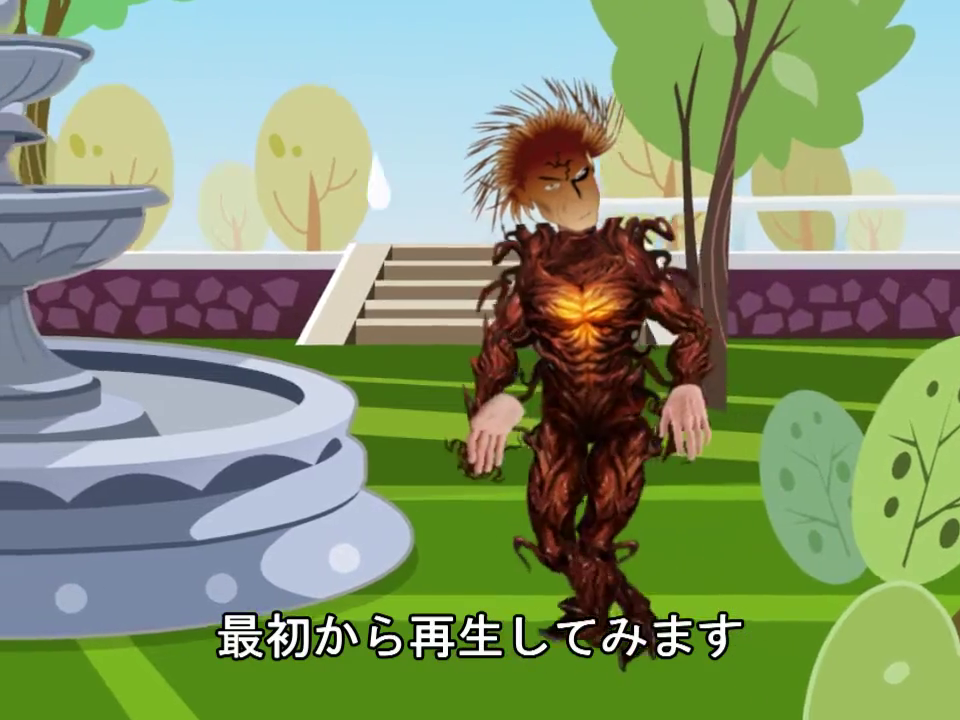